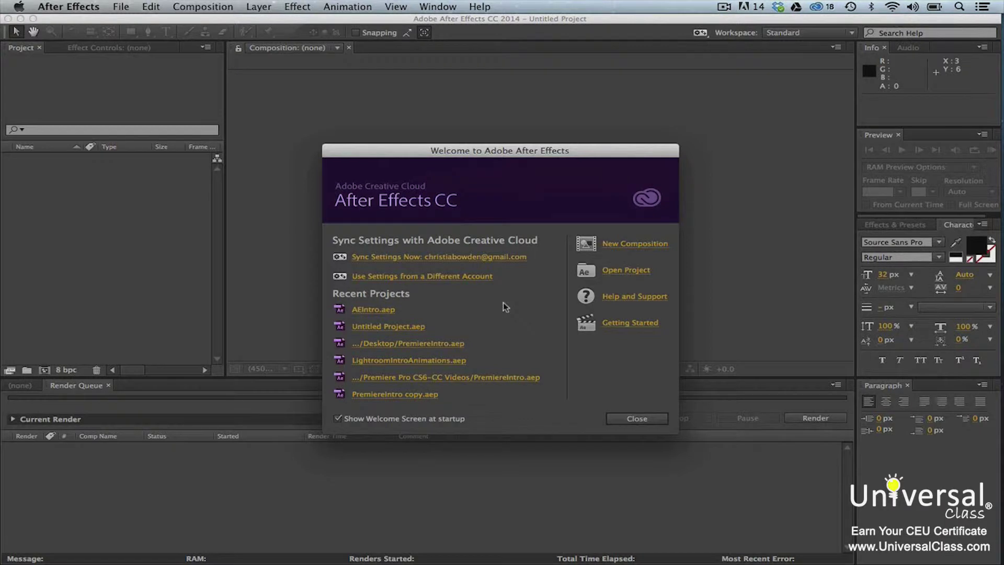
# Dismiss the welcome screen and create a new project.
pyautogui.click(627, 419)
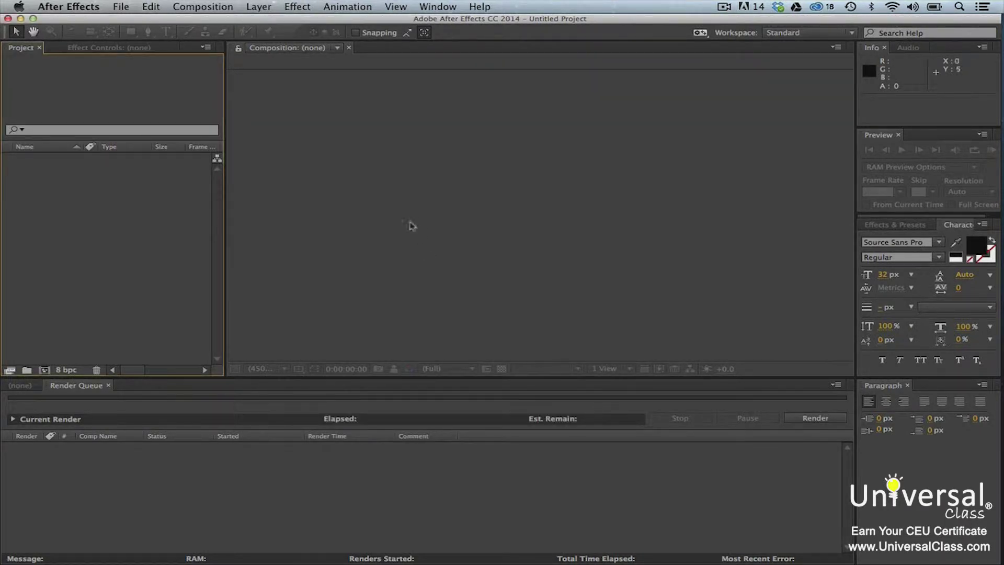
pyautogui.click(121, 7)
pyautogui.moveTo(132, 20)
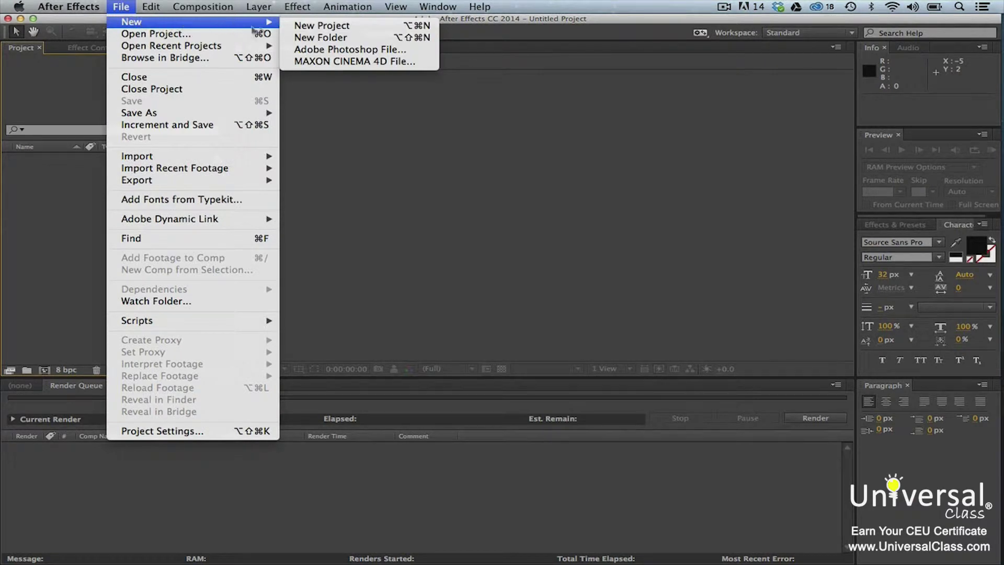
pyautogui.click(299, 27)
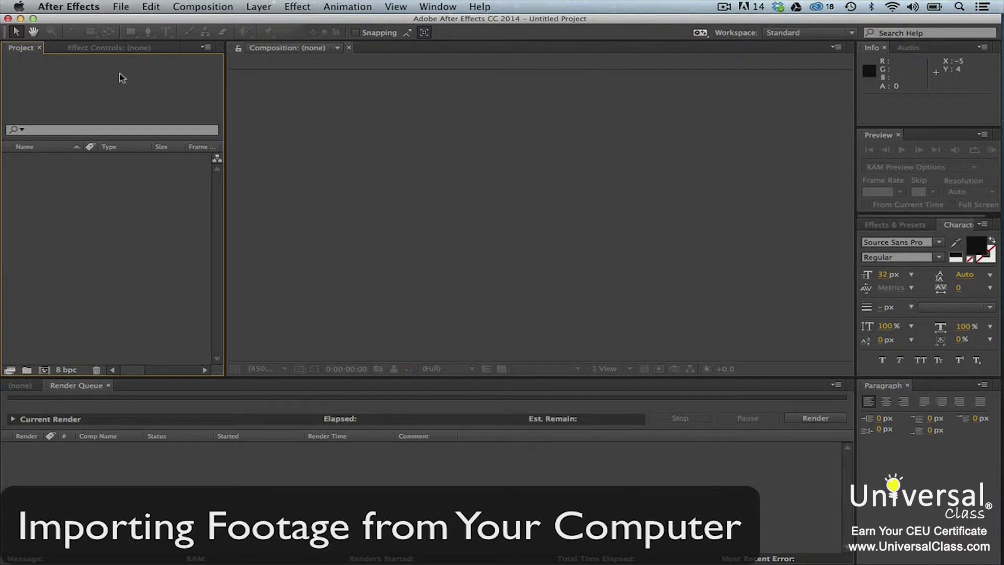
# Import the video Painter.MP4 from the Desktop into the project as footage.
pyautogui.click(121, 7)
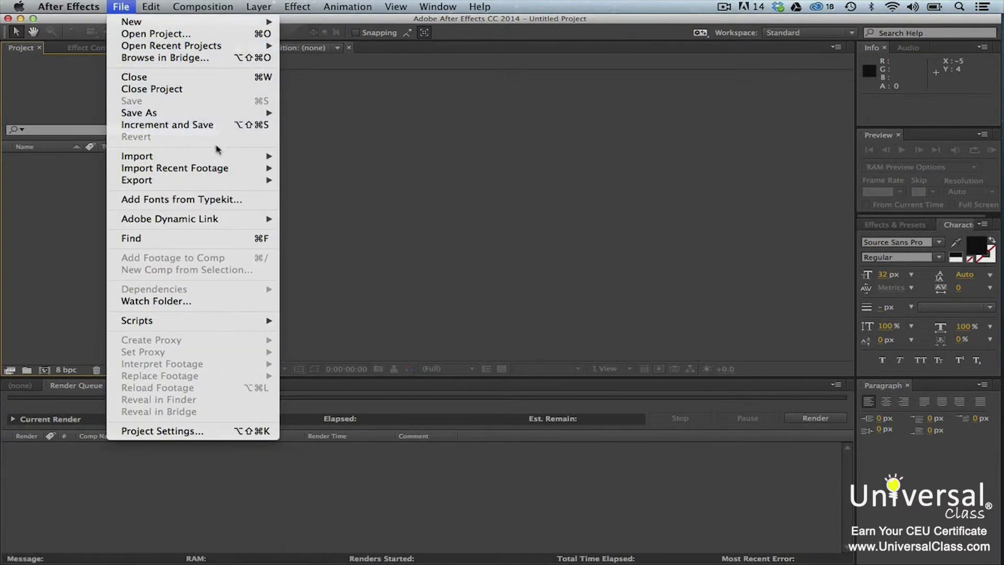
pyautogui.moveTo(220, 156)
pyautogui.click(313, 155)
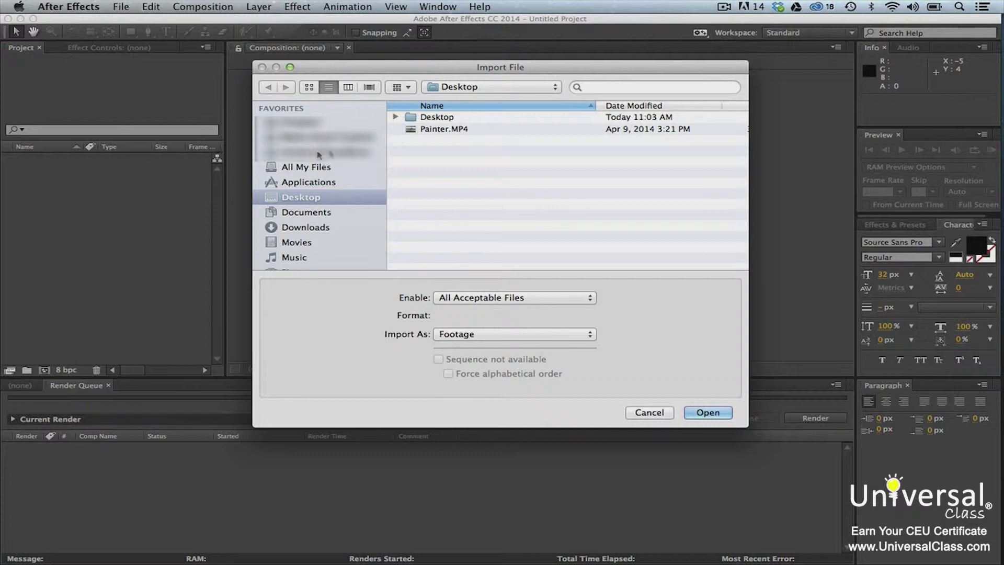
pyautogui.click(432, 130)
pyautogui.click(698, 411)
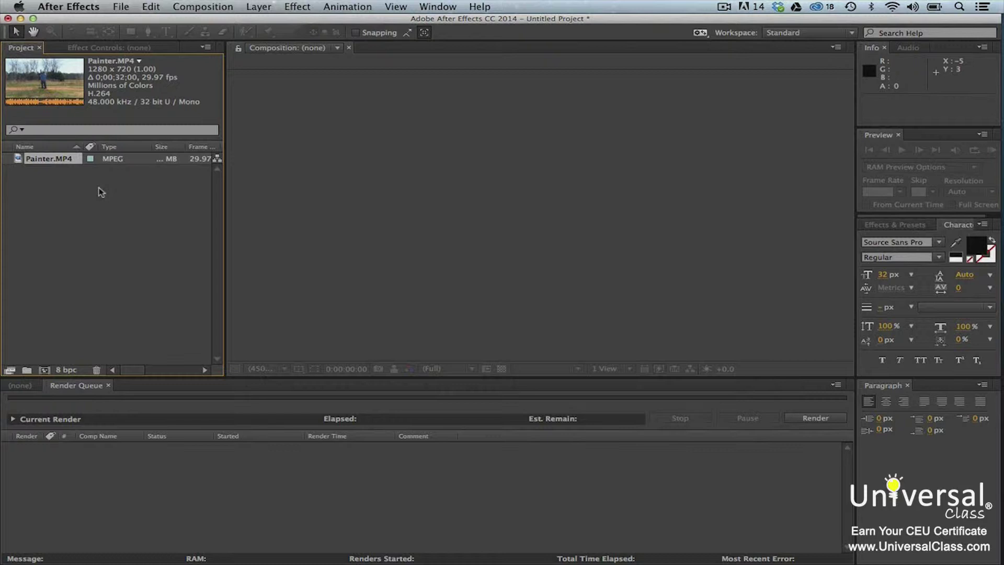
# Try to make the Painter.MP4 footage loop 2 times through its main footage interpretation options.
pyautogui.rightClick(61, 162)
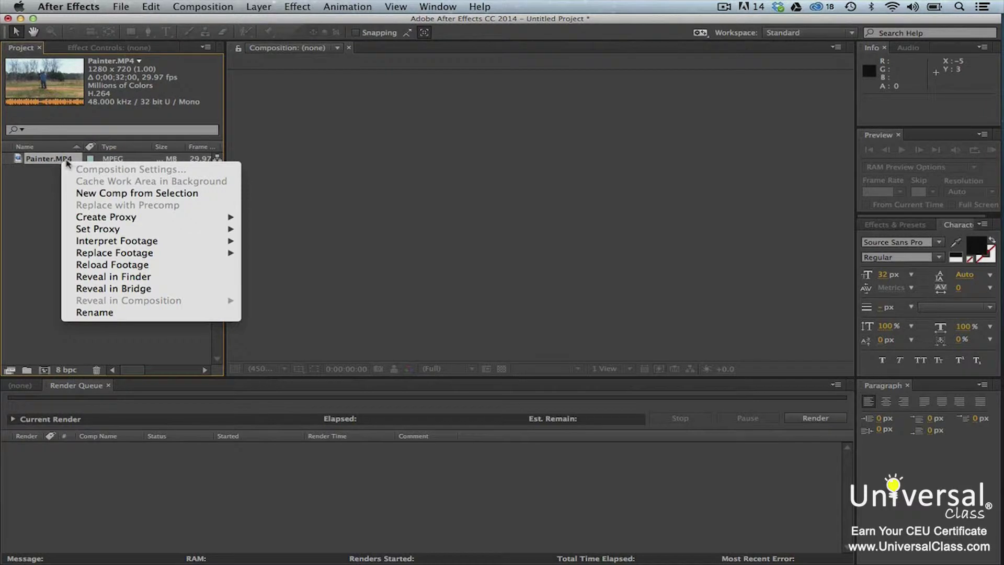
pyautogui.moveTo(207, 242)
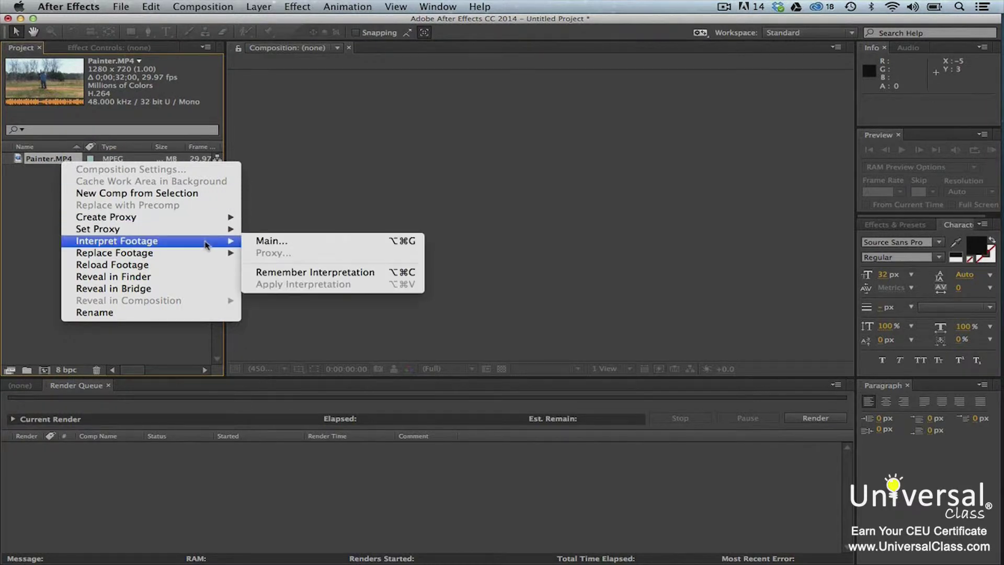
pyautogui.click(273, 242)
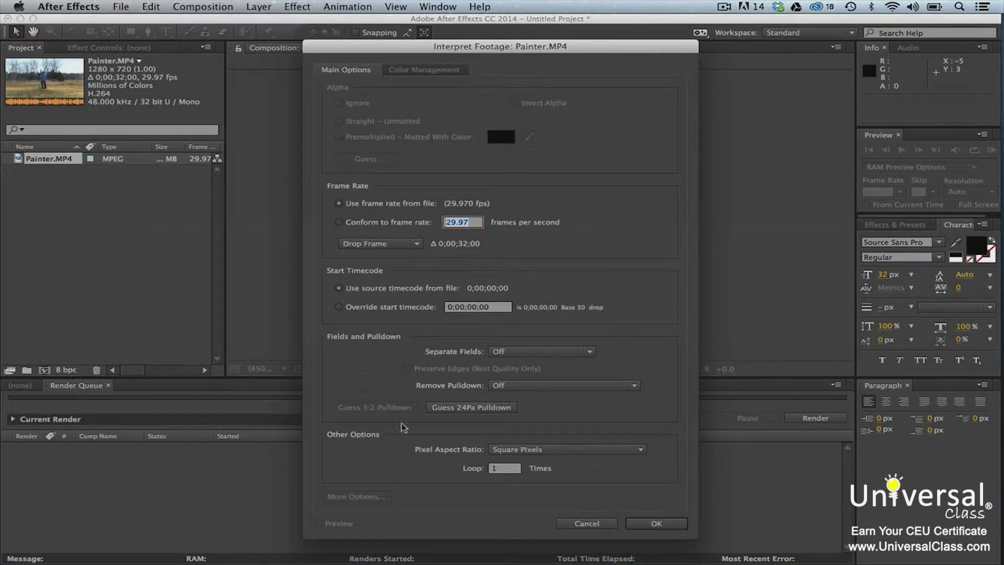
pyautogui.click(502, 471)
pyautogui.write('2')
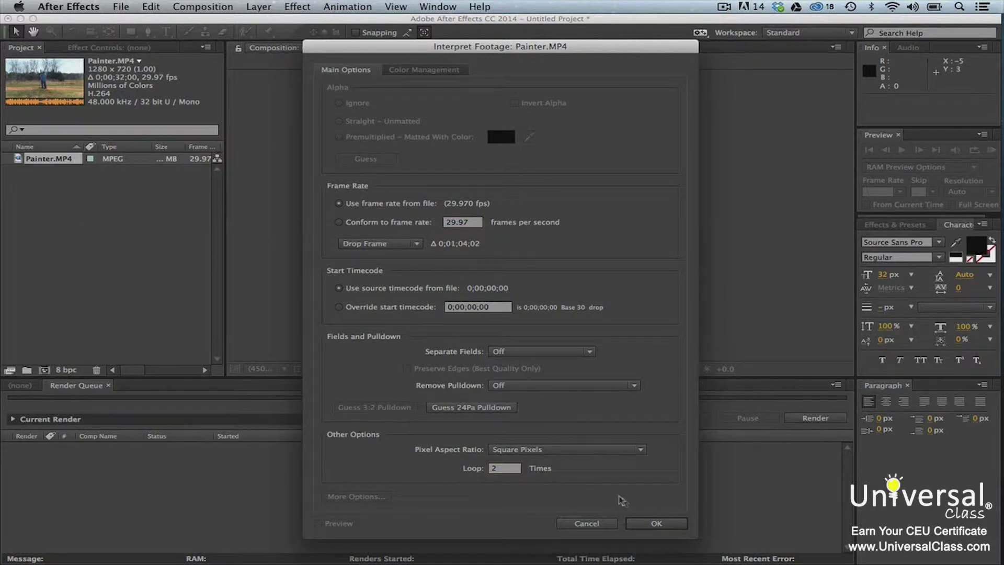
pyautogui.click(644, 524)
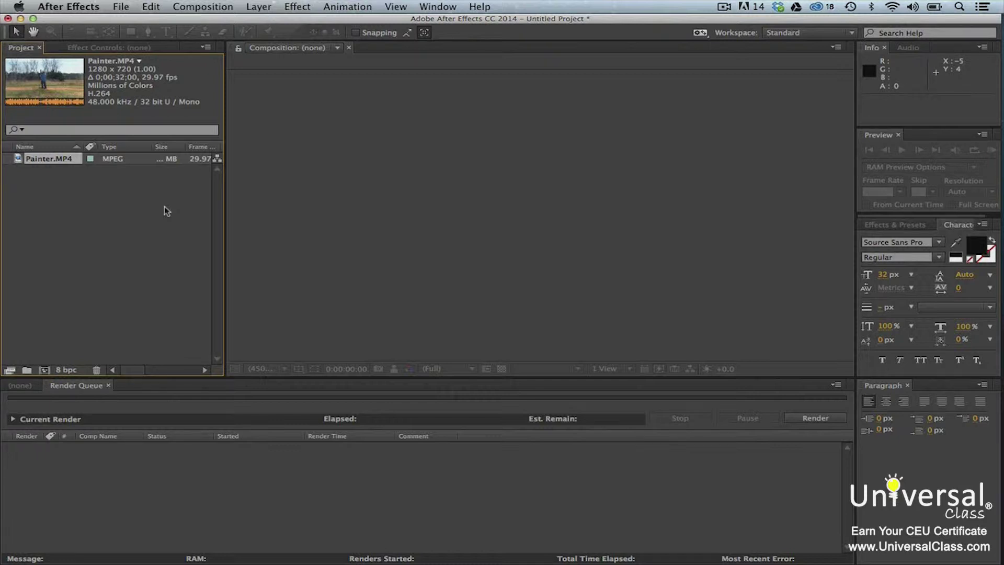
# Import the Illustrator file BouncingBall.ai from the Desktop as a Composition.
pyautogui.click(121, 6)
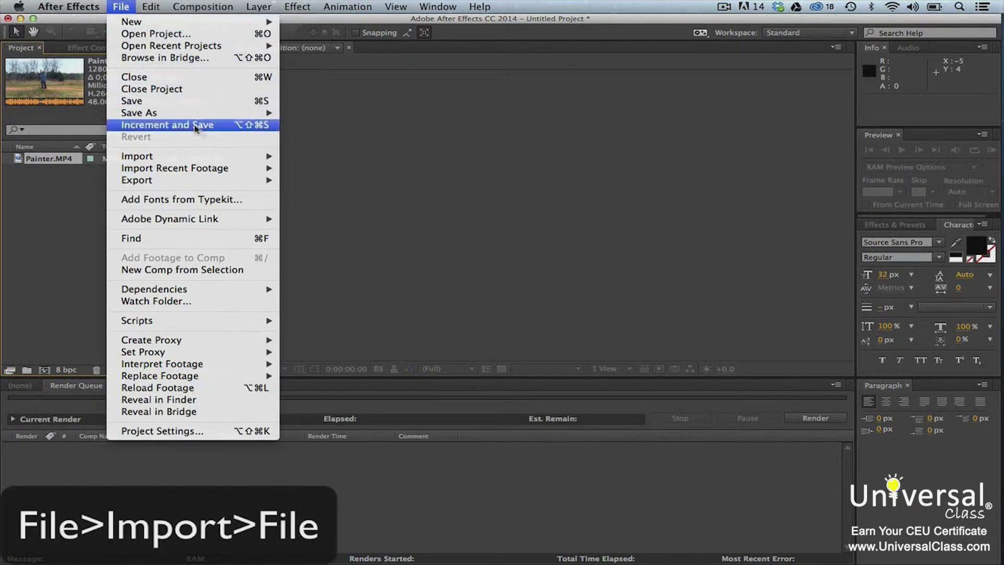
pyautogui.moveTo(233, 156)
pyautogui.click(299, 156)
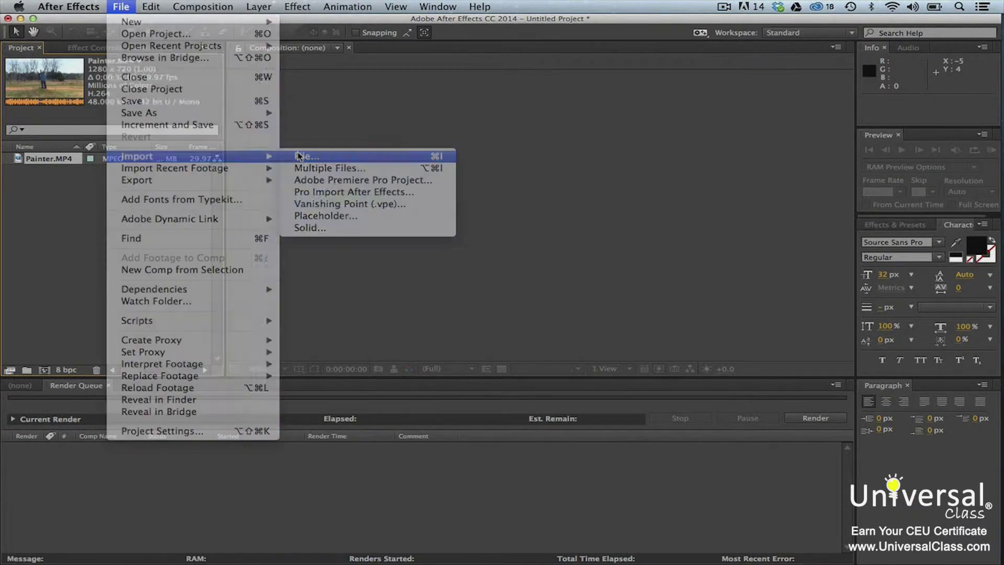
pyautogui.click(444, 117)
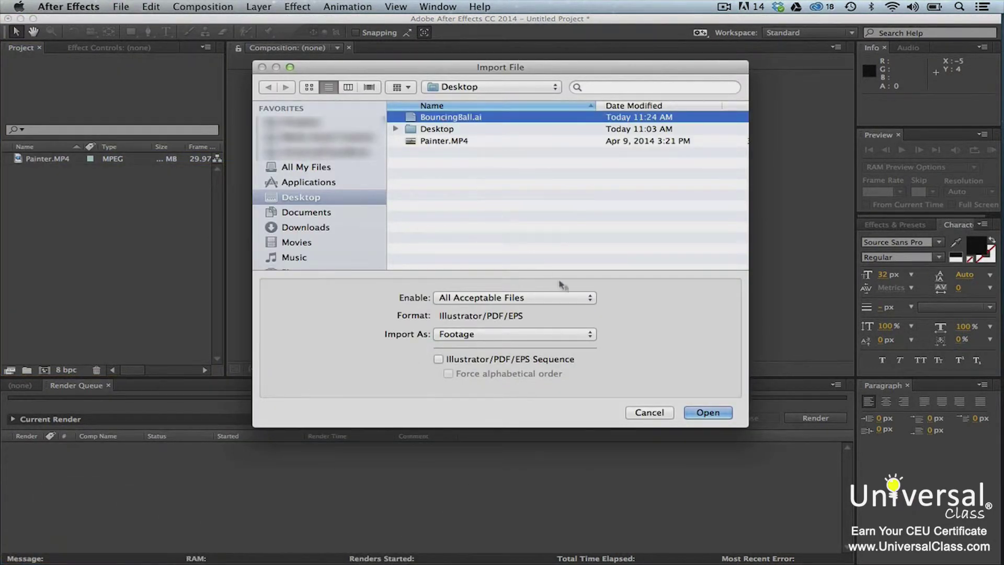
pyautogui.click(586, 335)
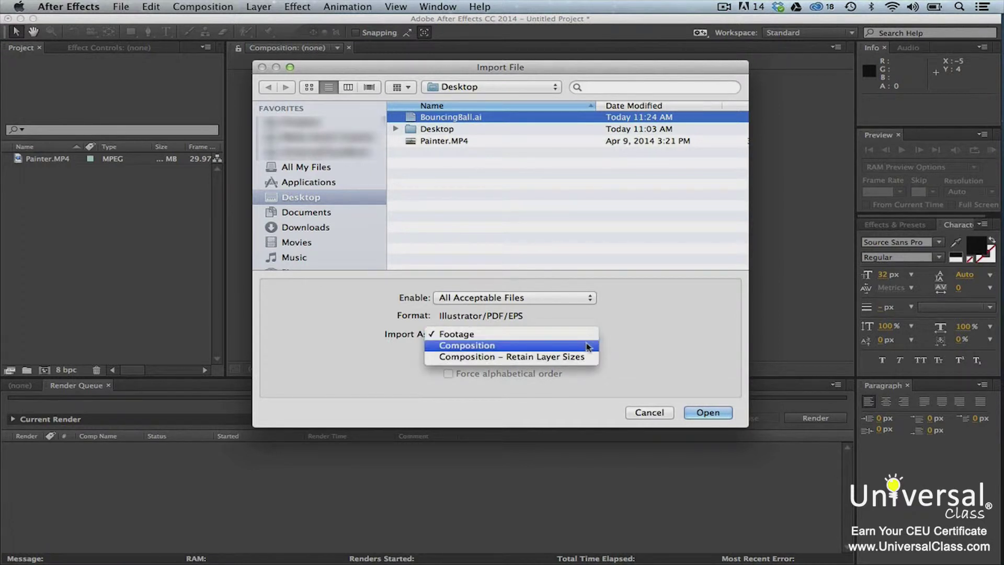
pyautogui.click(587, 346)
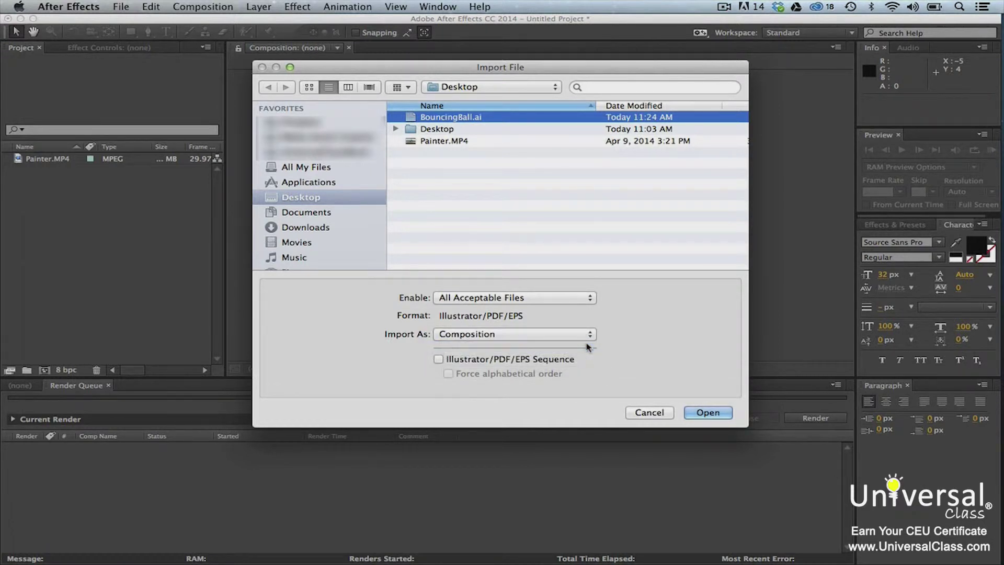
pyautogui.click(703, 413)
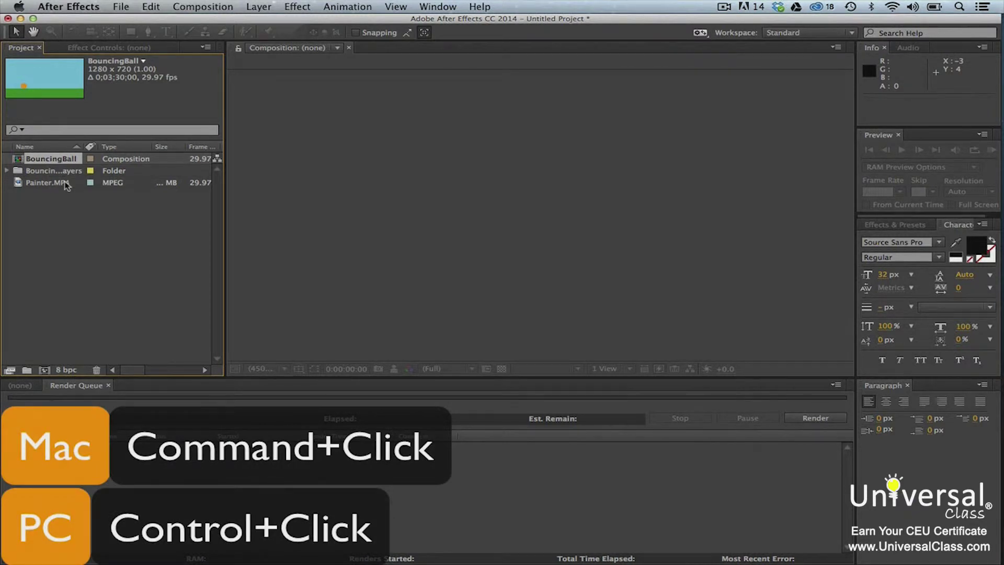
# Create a single new composition from BouncingBall and Painter.MP4 together, using the dimensions of BouncingBall.
pyautogui.keyDown('super'); pyautogui.click(48, 183); pyautogui.keyUp('super')
pyautogui.moveTo(48, 183); pyautogui.dragTo(103, 451)
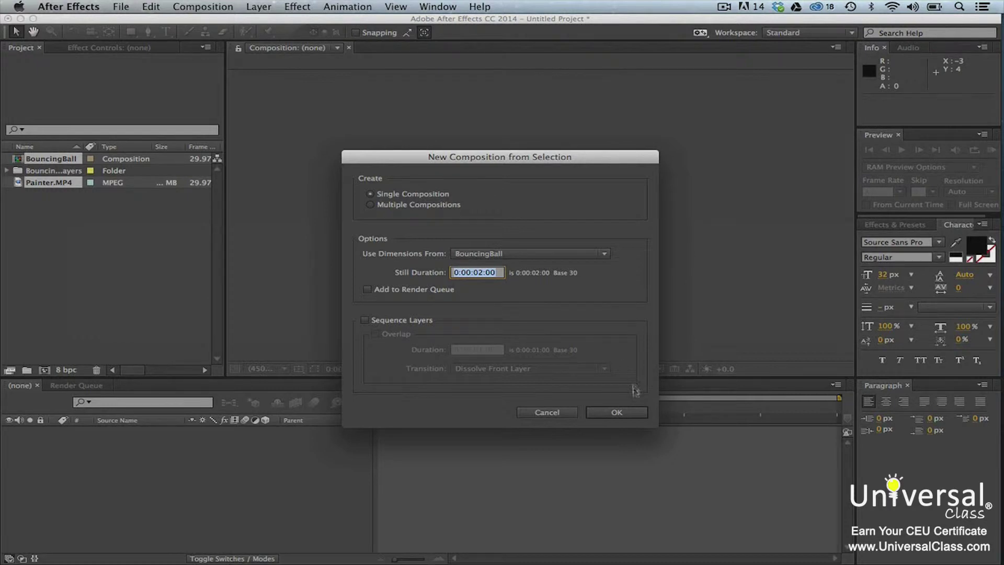
pyautogui.click(637, 412)
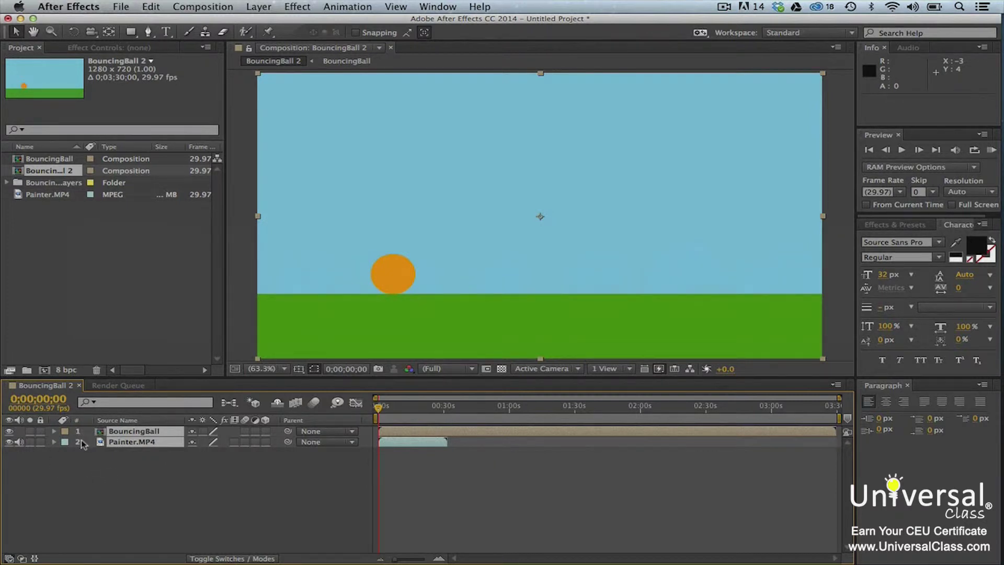
pyautogui.click(175, 474)
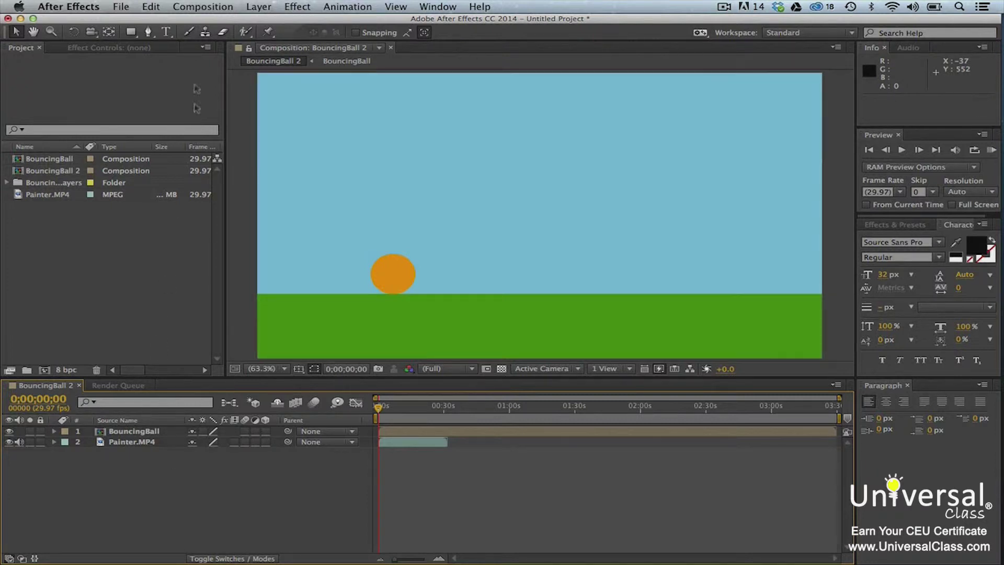
# Set the duration of the BouncingBall 2 composition to 0;01;30;00 in its composition settings.
pyautogui.click(202, 6)
pyautogui.click(213, 42)
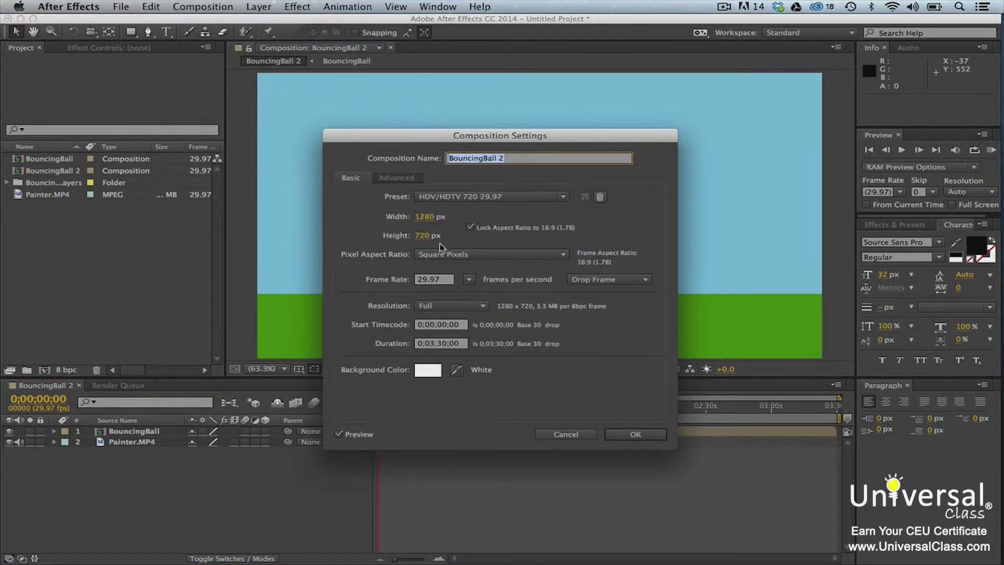
pyautogui.click(439, 345)
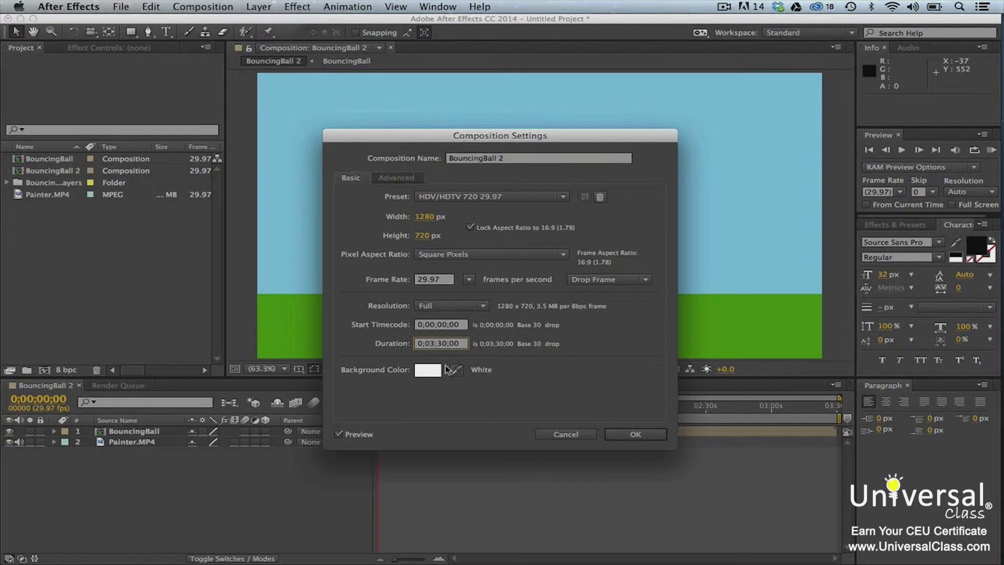
pyautogui.press('BackSpace')
pyautogui.write('1')
pyautogui.click(628, 436)
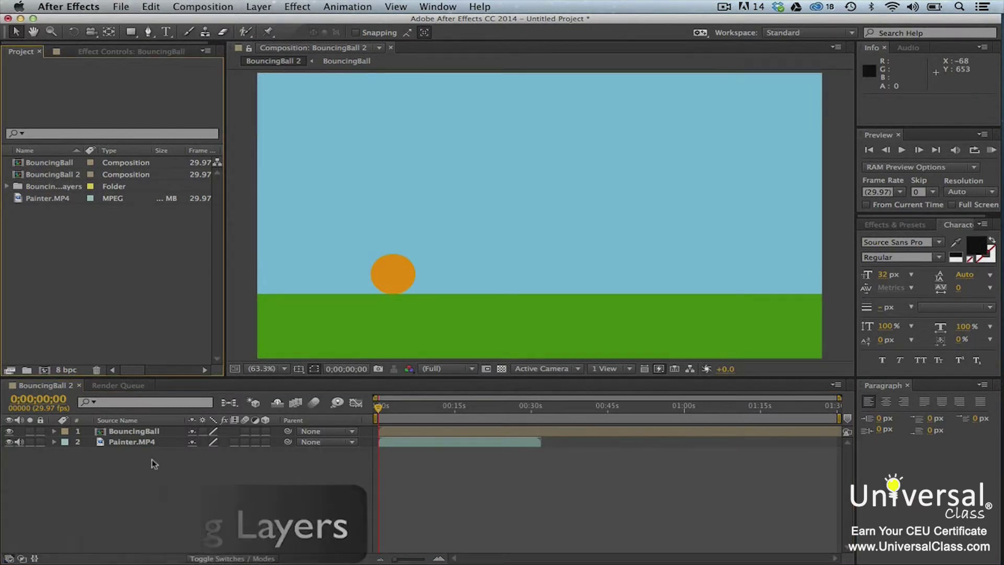
pyautogui.click(152, 459)
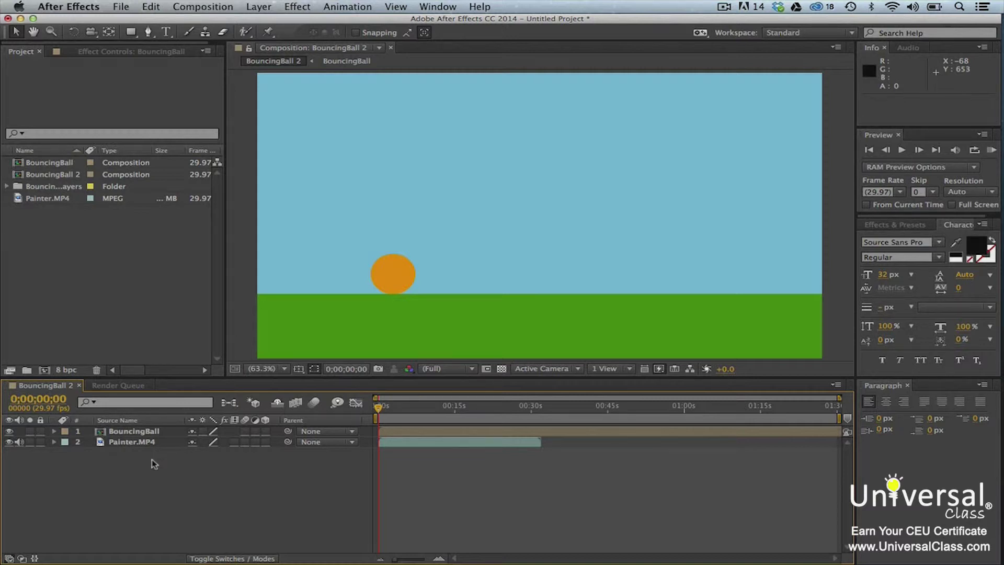
# Find the Radial Blur effect by searching for "radial blur" and apply it to the BouncingBall layer.
pyautogui.click(146, 432)
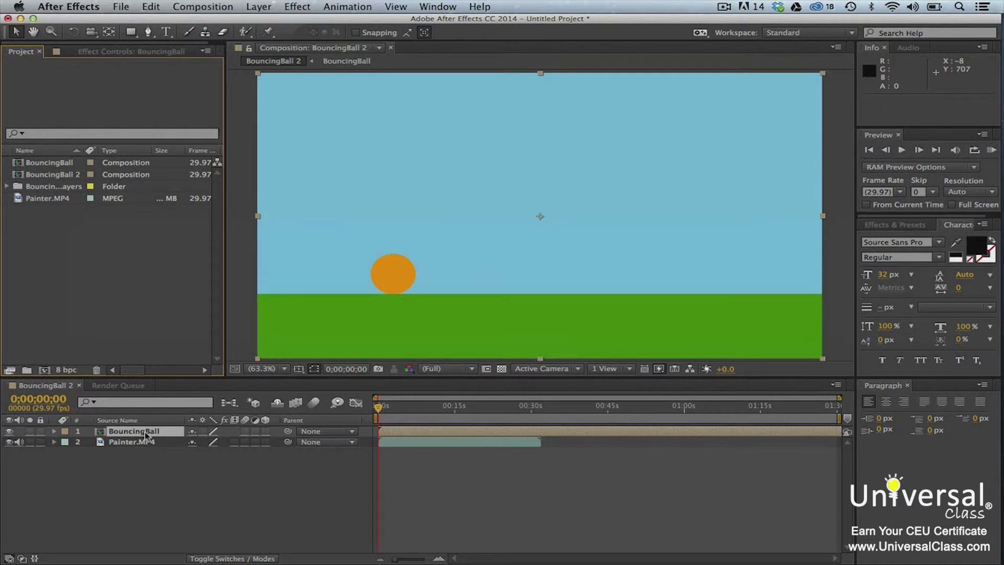
pyautogui.click(886, 224)
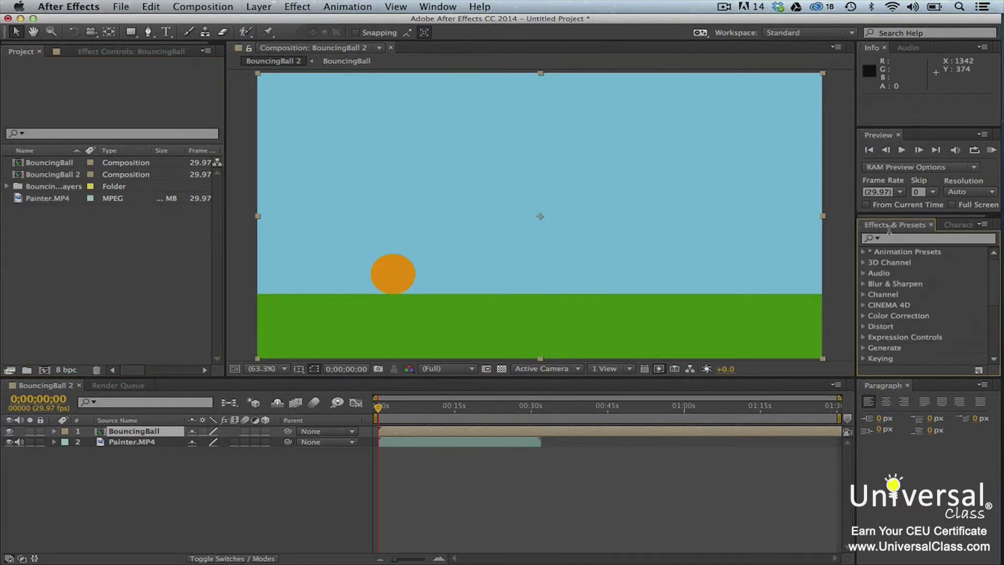
pyautogui.click(891, 240)
pyautogui.write('ra')
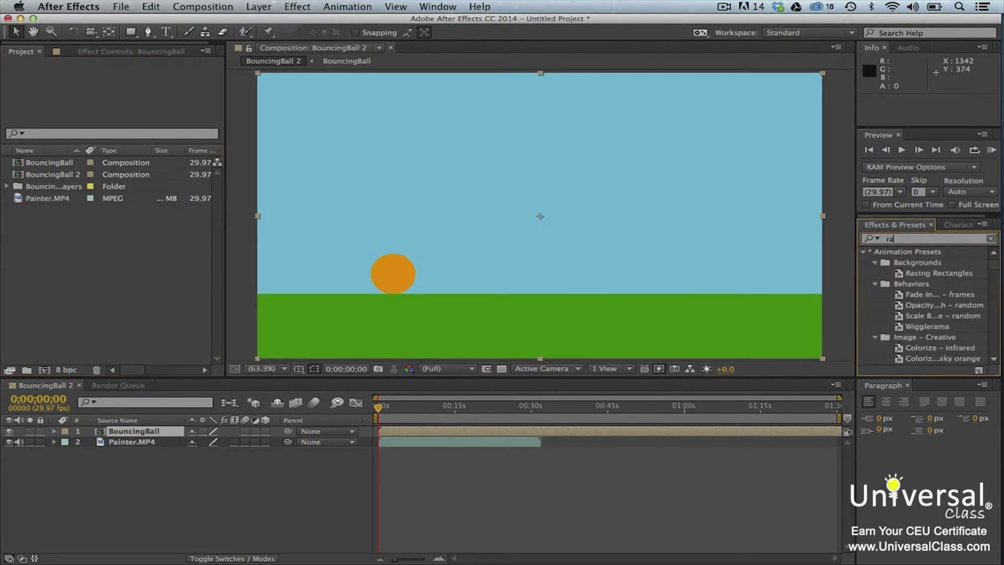
pyautogui.write('dial blur')
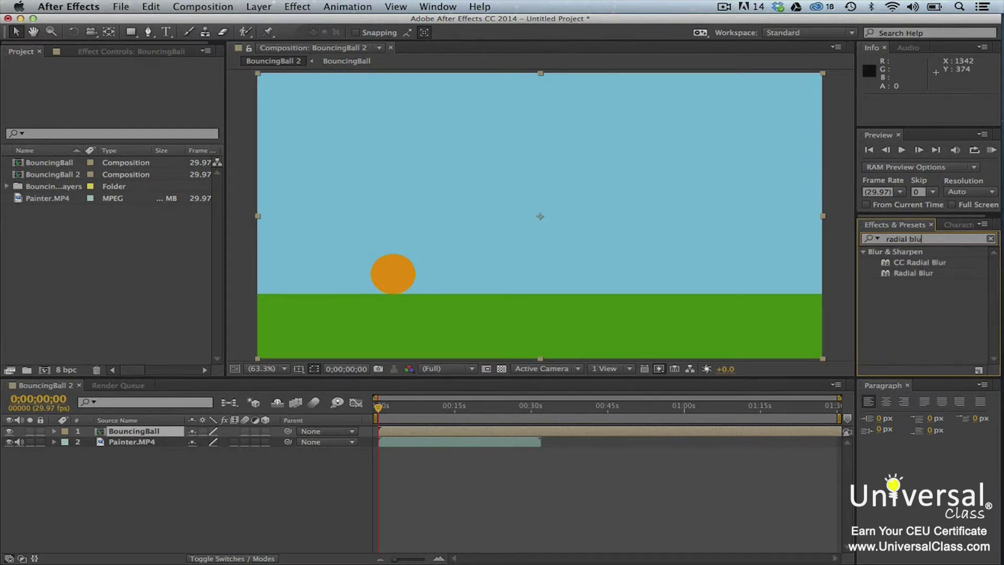
pyautogui.click(915, 273)
pyautogui.moveTo(590, 388); pyautogui.dragTo(161, 436)
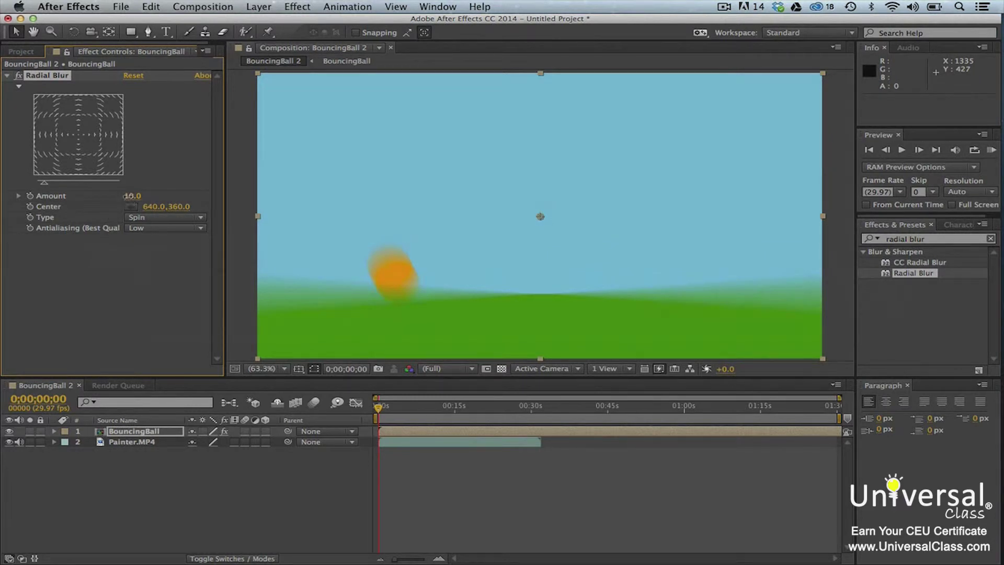
# Set the Radial Blur amount to 2.0, and view the nested BouncingBall composition before returning to BouncingBall 2.
pyautogui.moveTo(126, 195); pyautogui.dragTo(122, 196)
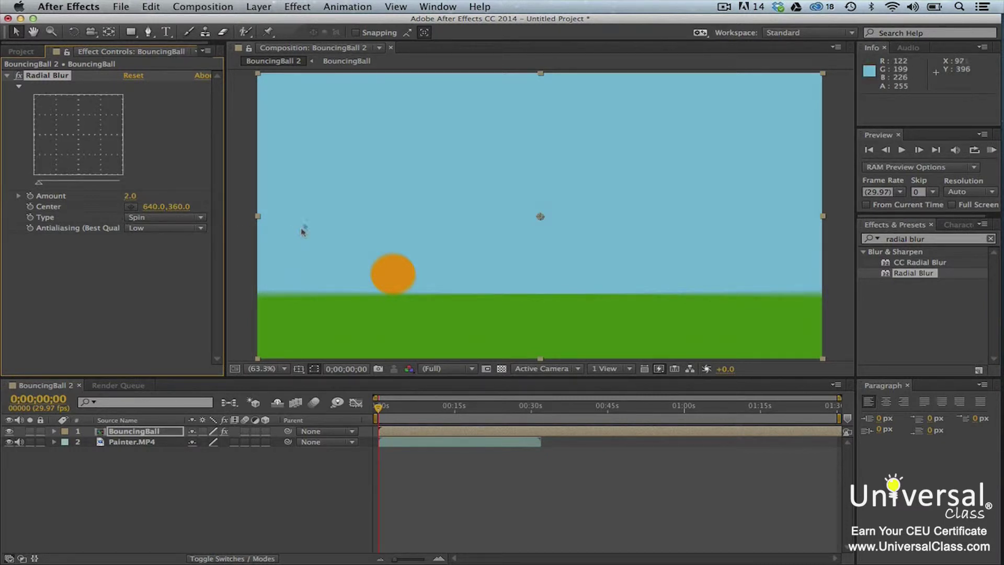
pyautogui.click(346, 62)
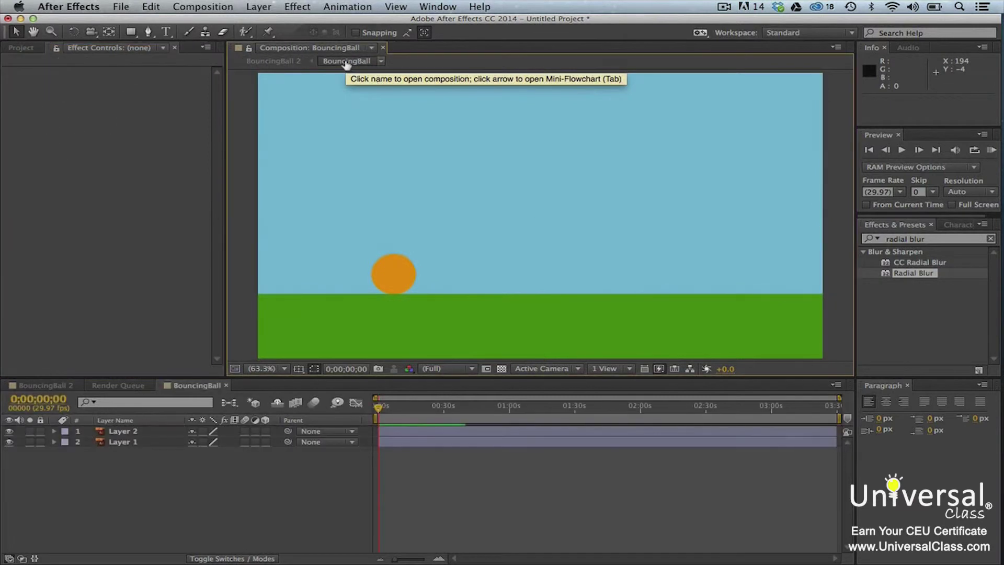
pyautogui.click(289, 63)
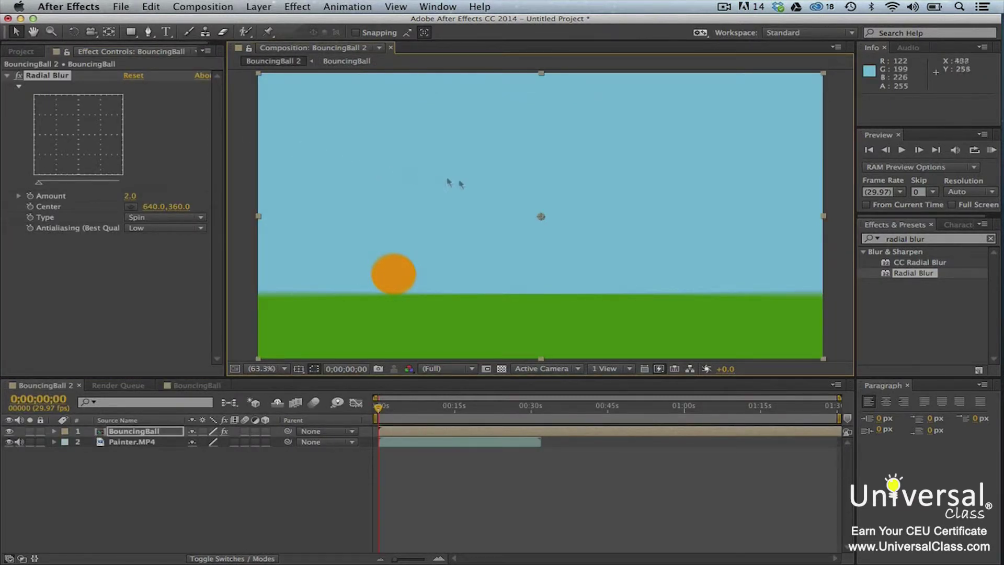
# Move the Radial Blur center to about 68.4, 85.3 near the frame's upper-left corner and set the blur type to Zoom.
pyautogui.moveTo(542, 218); pyautogui.dragTo(289, 108)
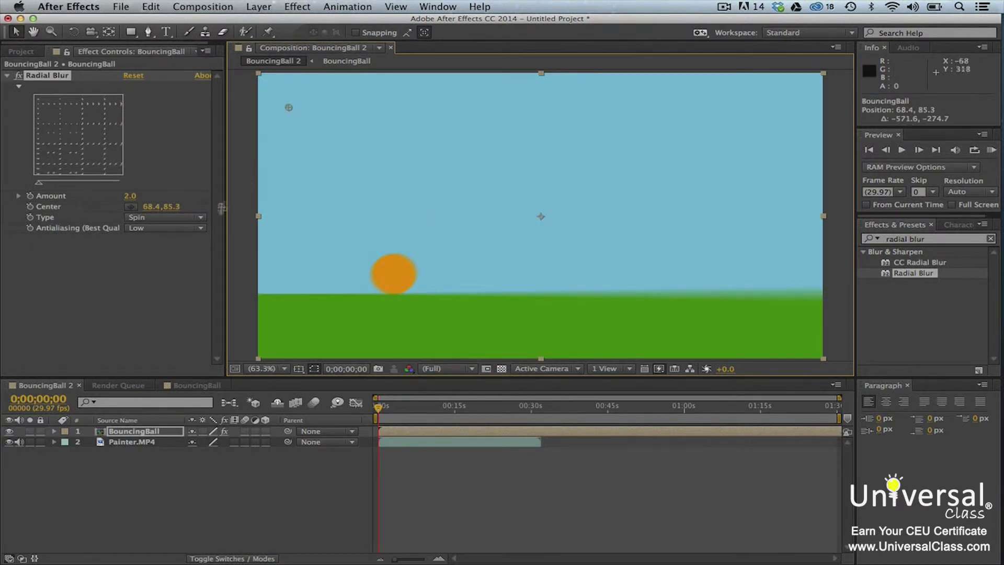
pyautogui.click(202, 218)
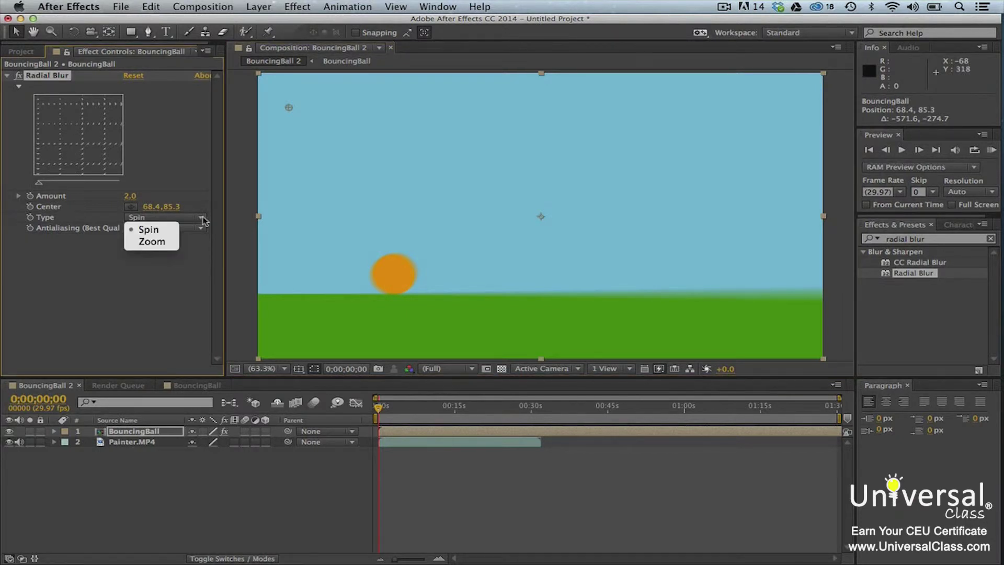
pyautogui.click(166, 242)
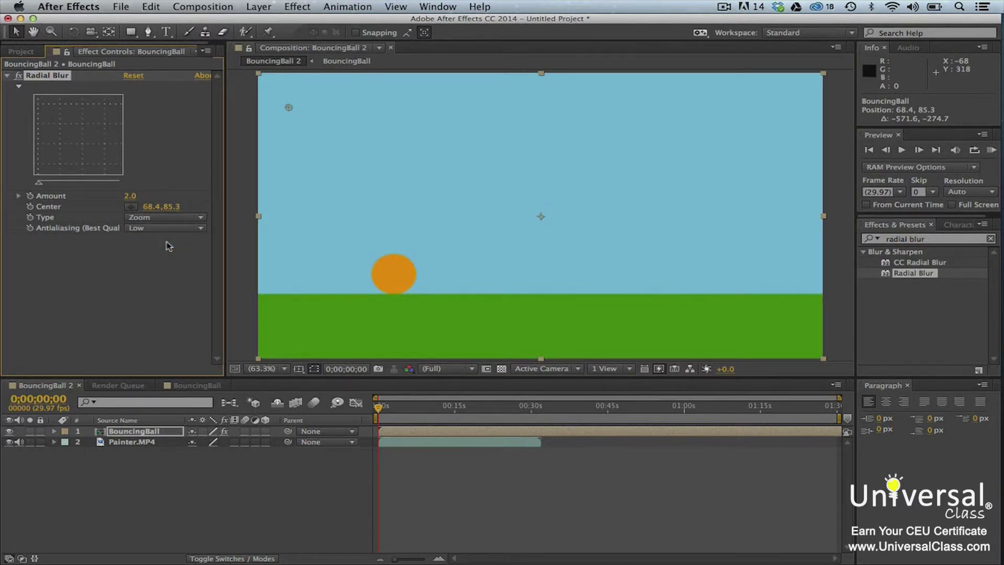
# View the Painter.MP4 layer, find the Exposure effect by searching for "exposure", and apply it to that layer.
pyautogui.doubleClick(142, 442)
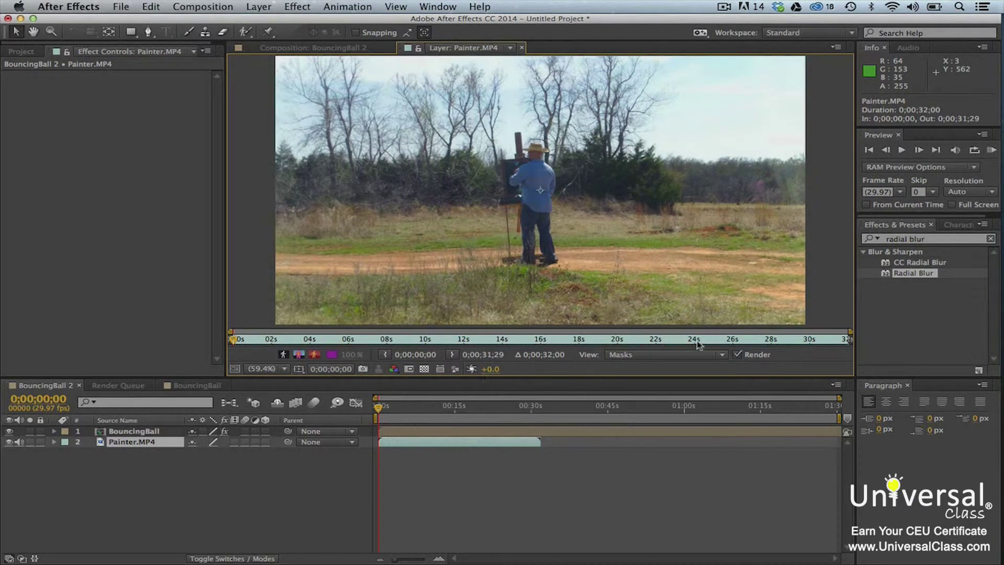
pyautogui.click(991, 239)
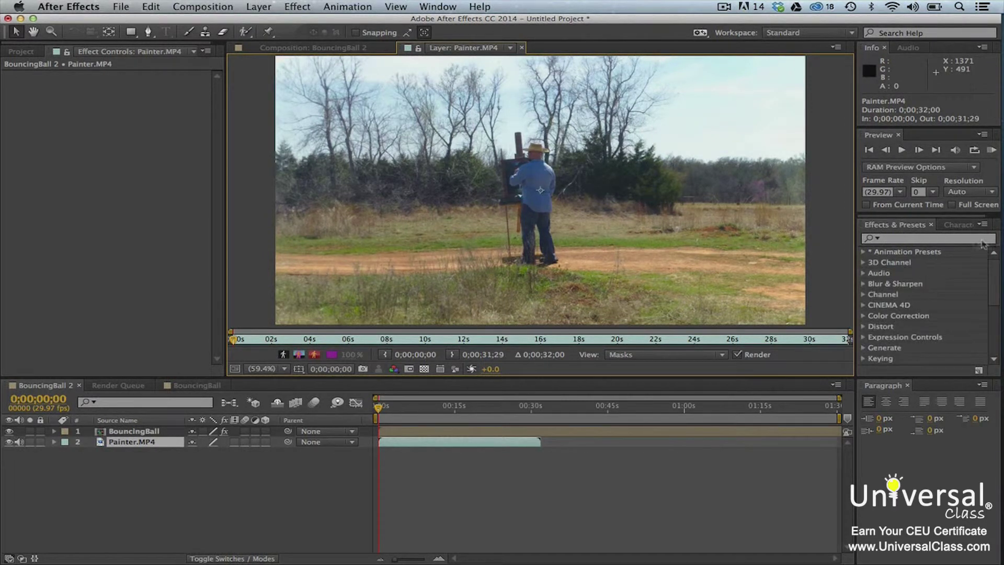
pyautogui.write('exposure')
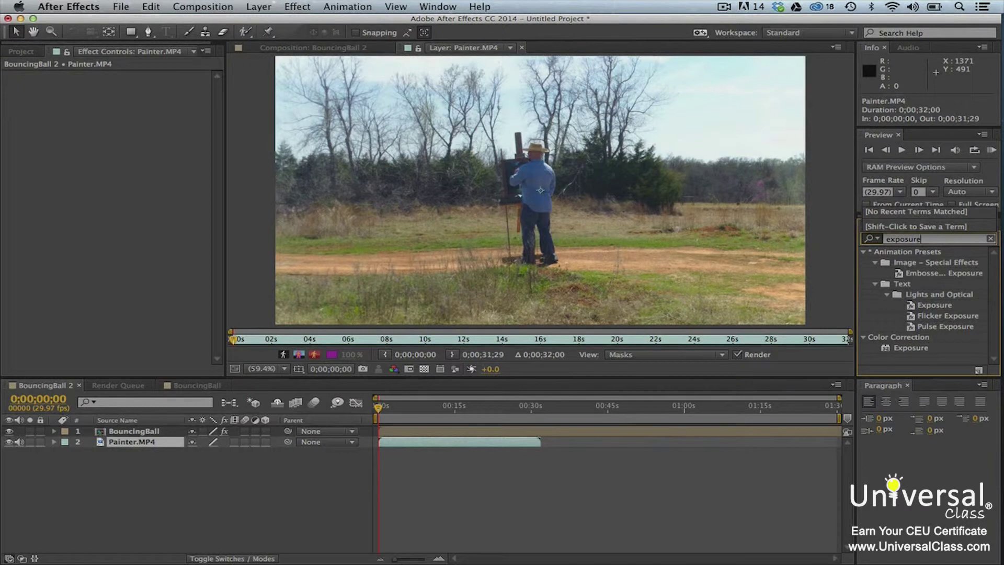
pyautogui.press('Return')
pyautogui.moveTo(910, 350)
pyautogui.mouseDown()
pyautogui.moveTo(244, 446)
pyautogui.moveTo(159, 446)
pyautogui.mouseUp()
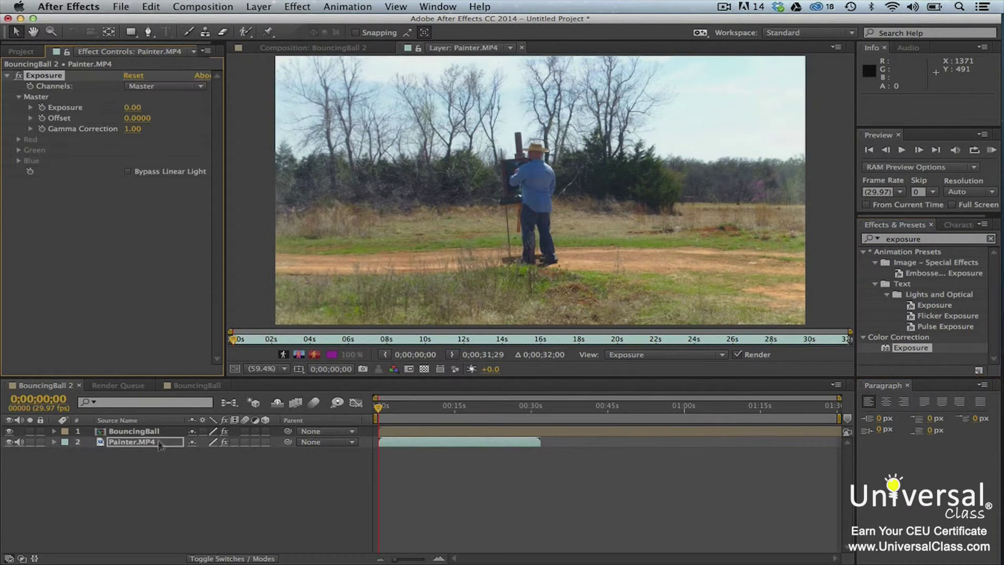
# Set Painter.MP4's Exposure to 0.53 and Gamma Correction to 1.08, trying a different Offset and undoing it.
pyautogui.moveTo(132, 107); pyautogui.dragTo(173, 106)
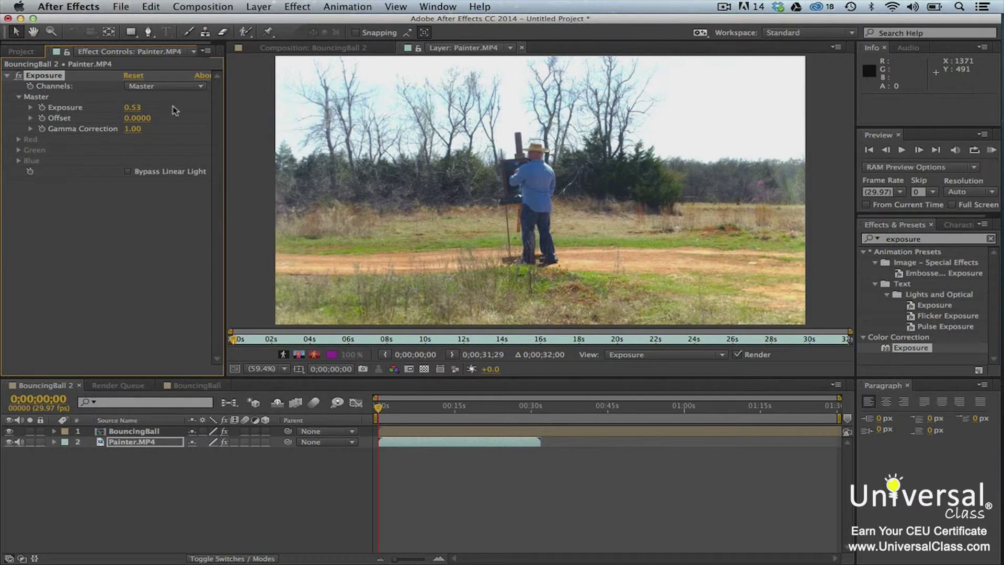
pyautogui.moveTo(140, 128); pyautogui.dragTo(130, 118)
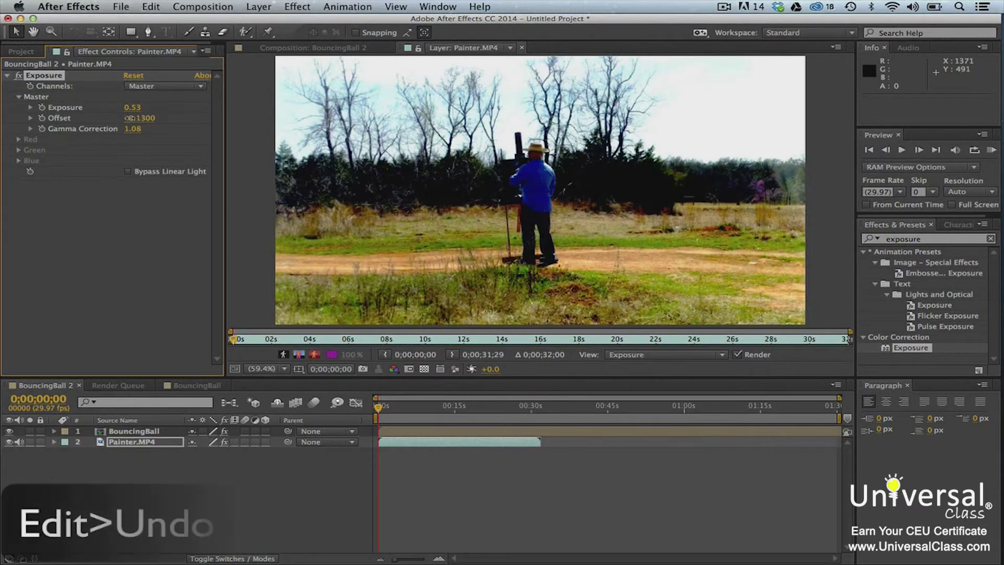
pyautogui.press('super+z')
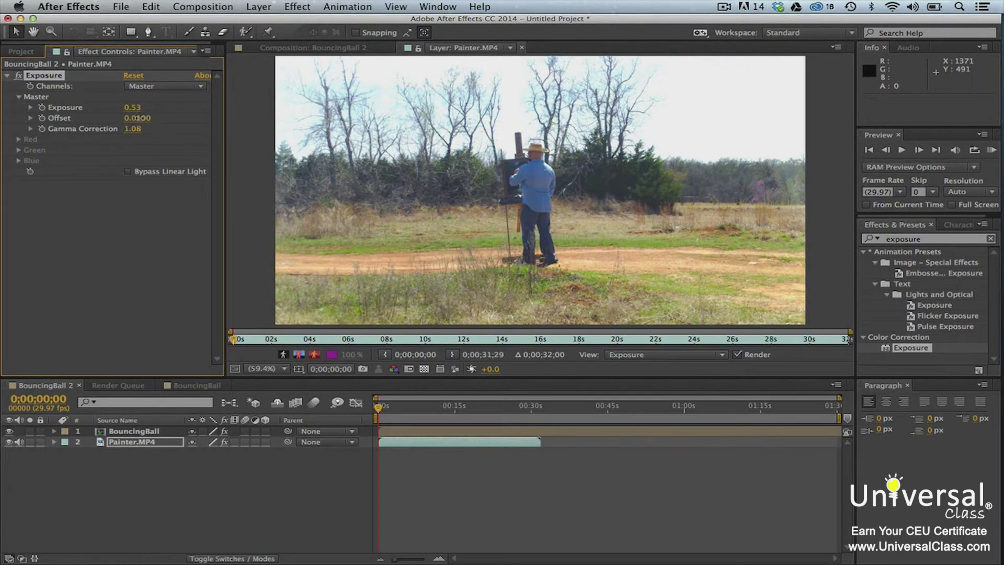
pyautogui.moveTo(138, 117); pyautogui.dragTo(140, 121)
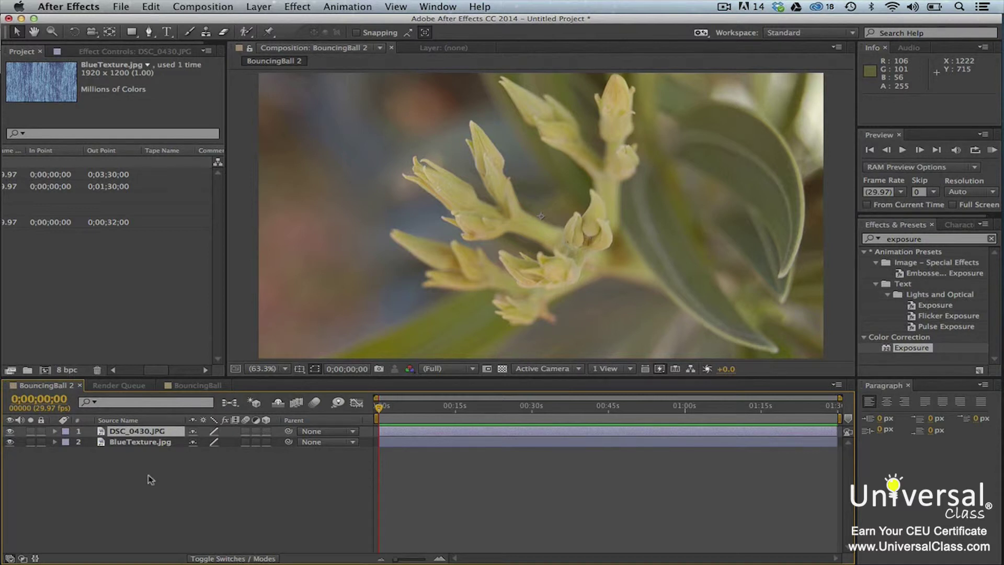
# Expand the transform properties of the DSC_0430.JPG layer and set its rotation to -25°.
pyautogui.click(143, 432)
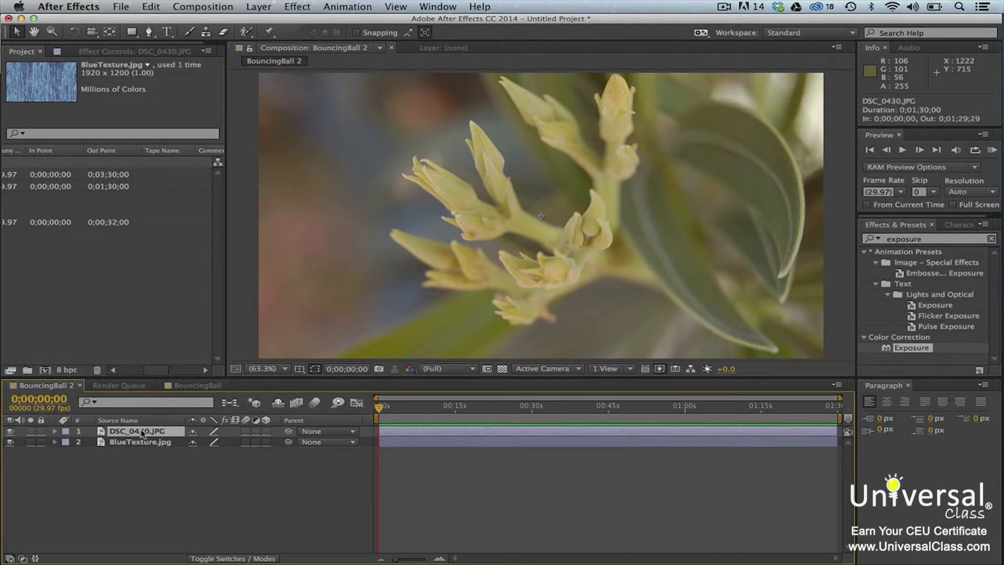
pyautogui.click(55, 434)
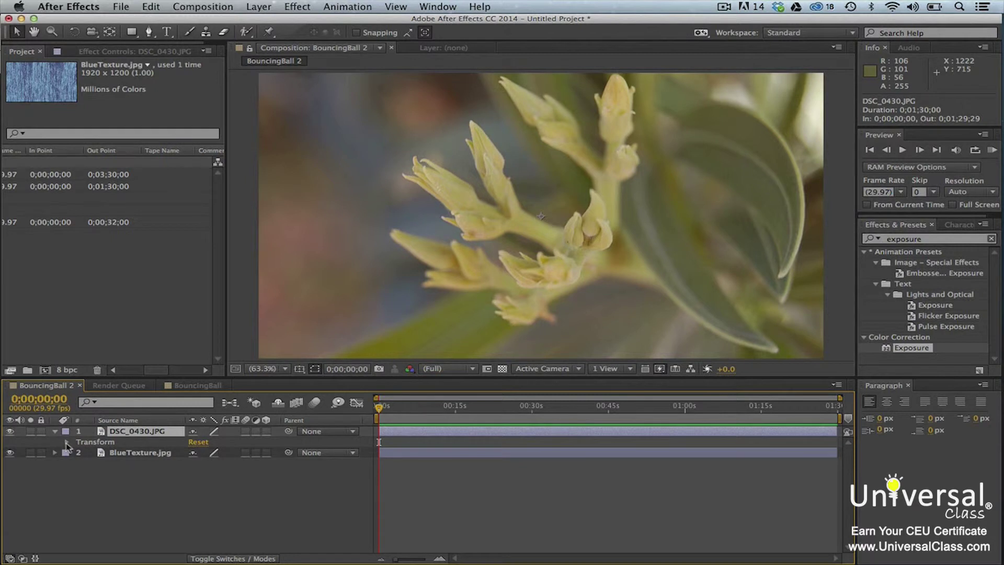
pyautogui.click(67, 443)
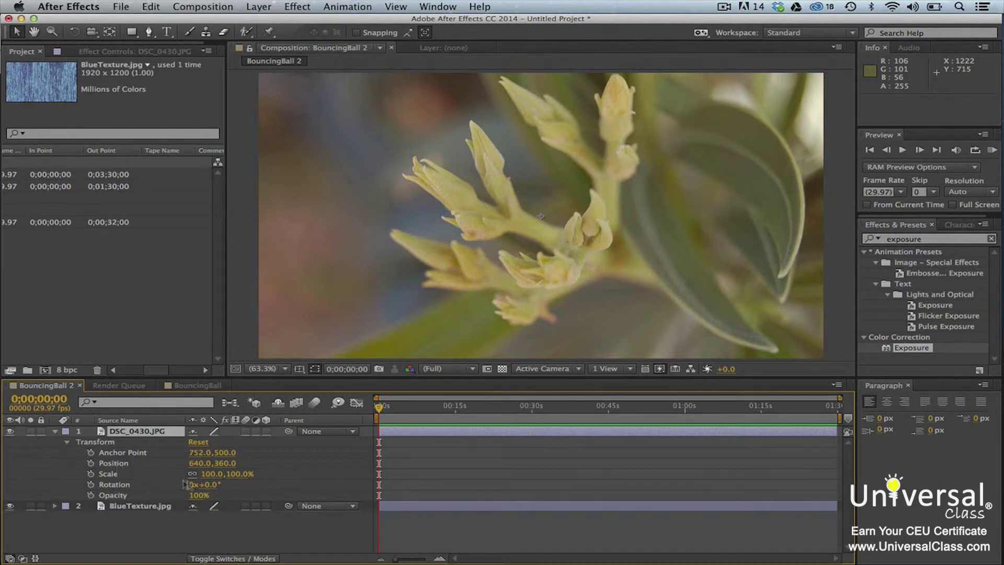
pyautogui.moveTo(209, 485)
pyautogui.mouseDown()
pyautogui.moveTo(230, 484)
pyautogui.moveTo(195, 484)
pyautogui.mouseUp()
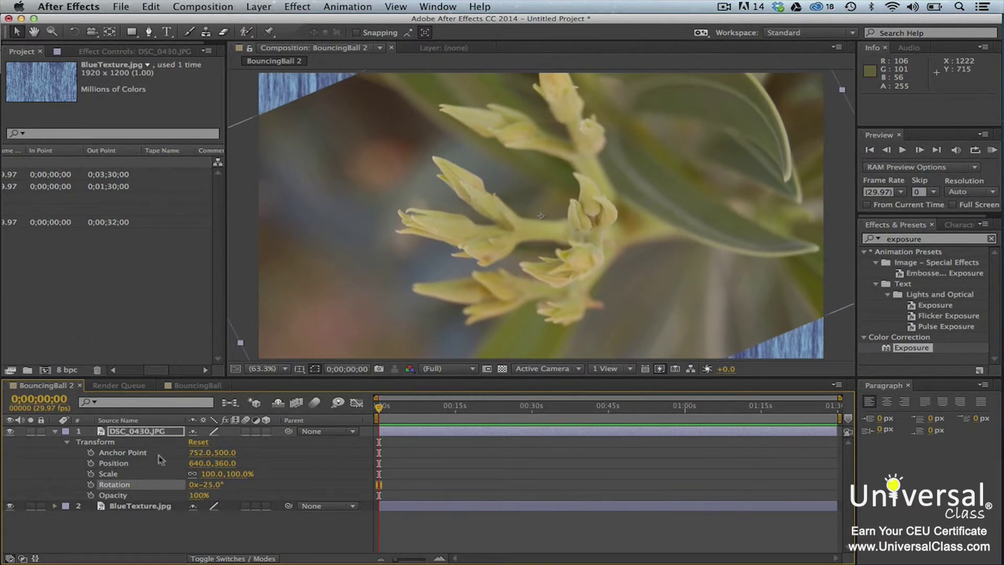
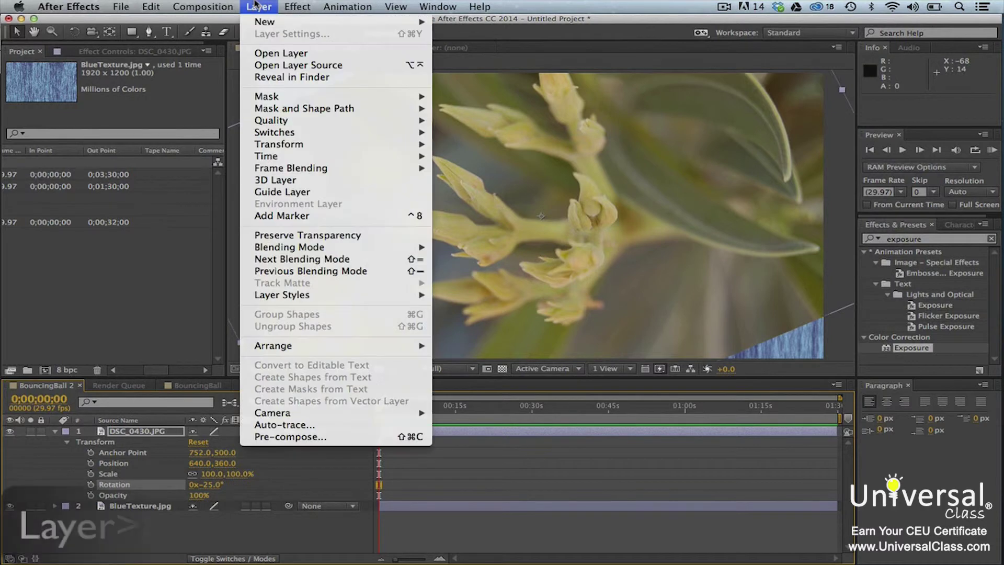
# Try the Darken and then the Multiply blending mode on the DSC_0430.JPG layer over BlueTexture.jpg.
pyautogui.moveTo(392, 247)
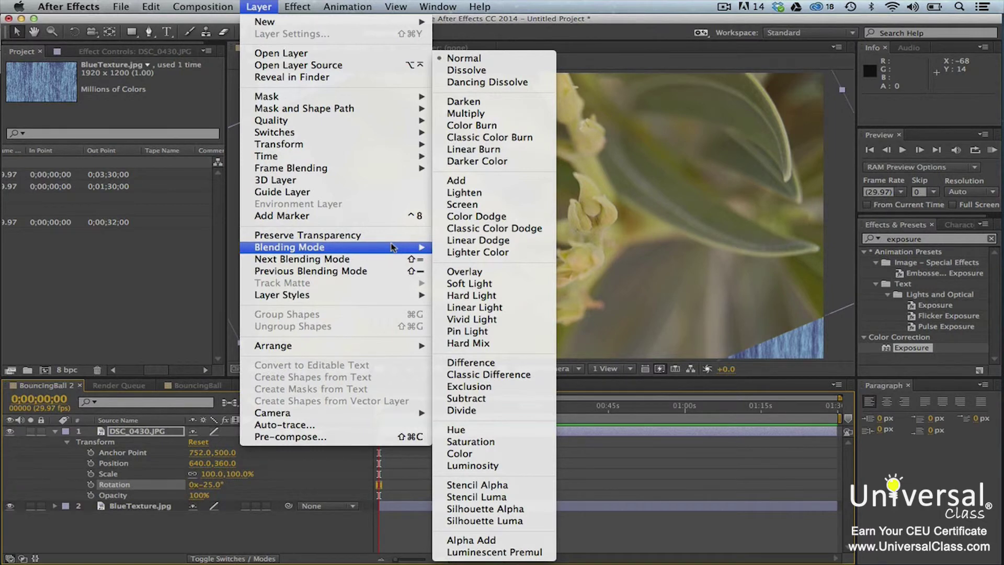
pyautogui.click(506, 103)
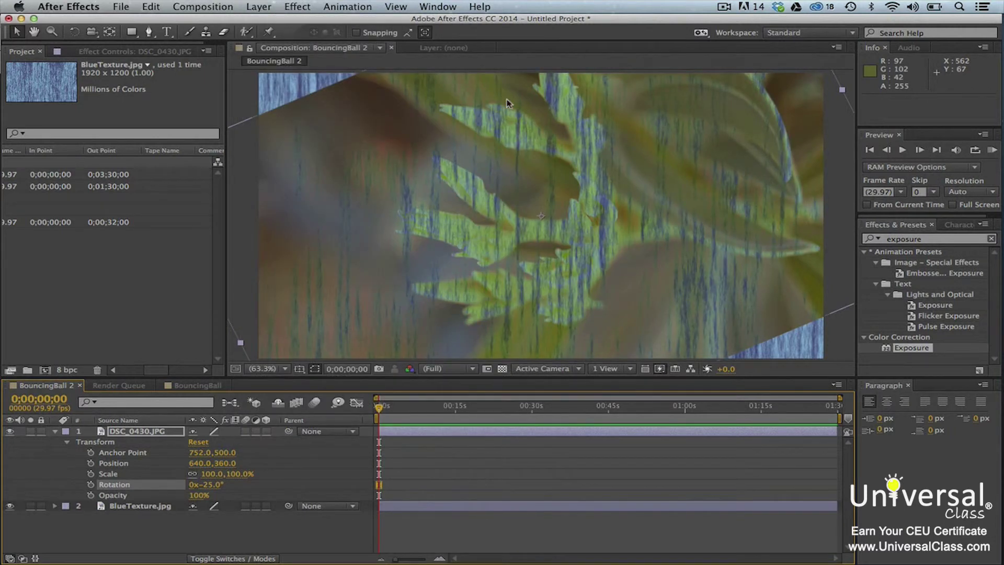
pyautogui.click(271, 7)
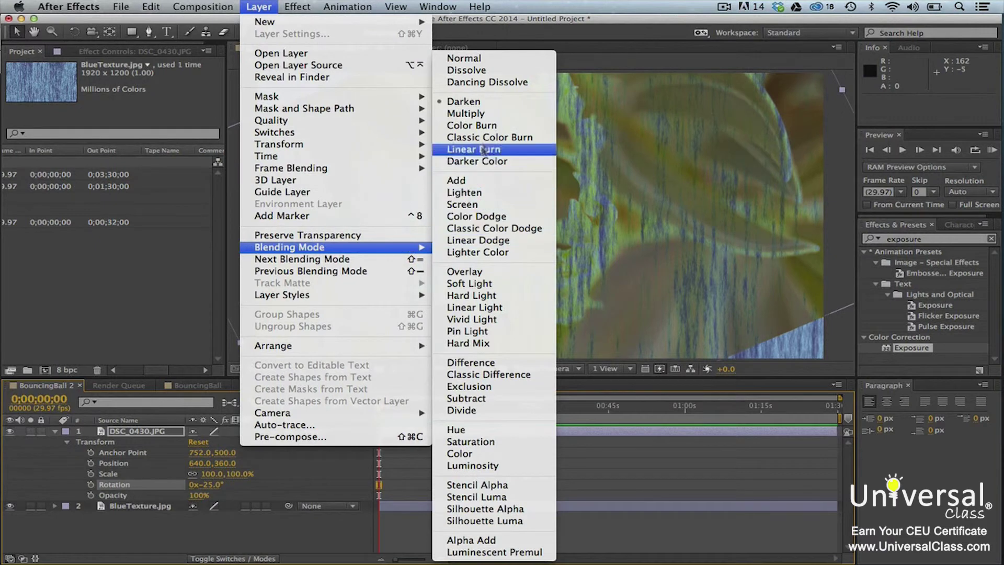
pyautogui.click(484, 115)
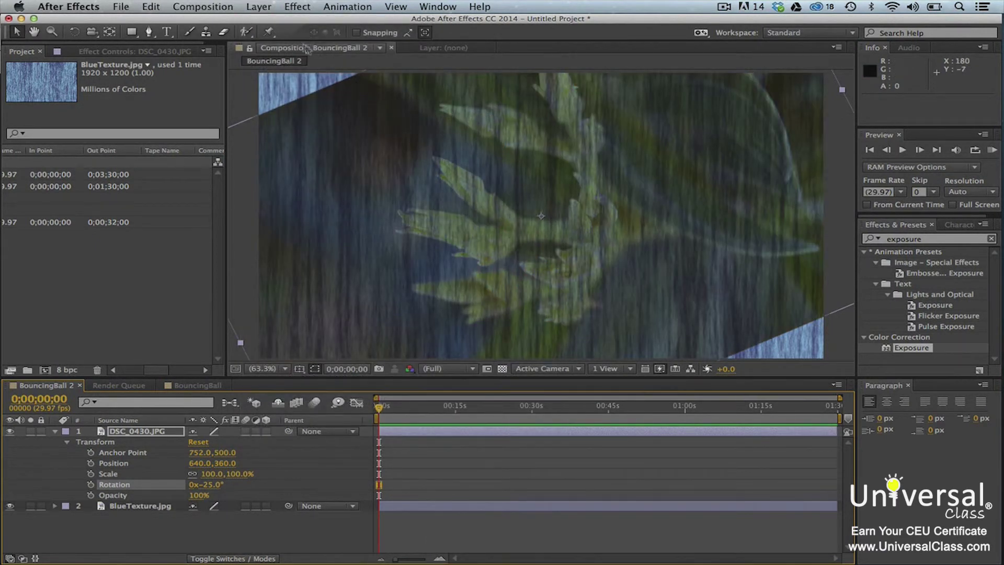
# Try the Color Burn and then the Linear Burn blending mode on the DSC_0430.JPG layer.
pyautogui.click(267, 10)
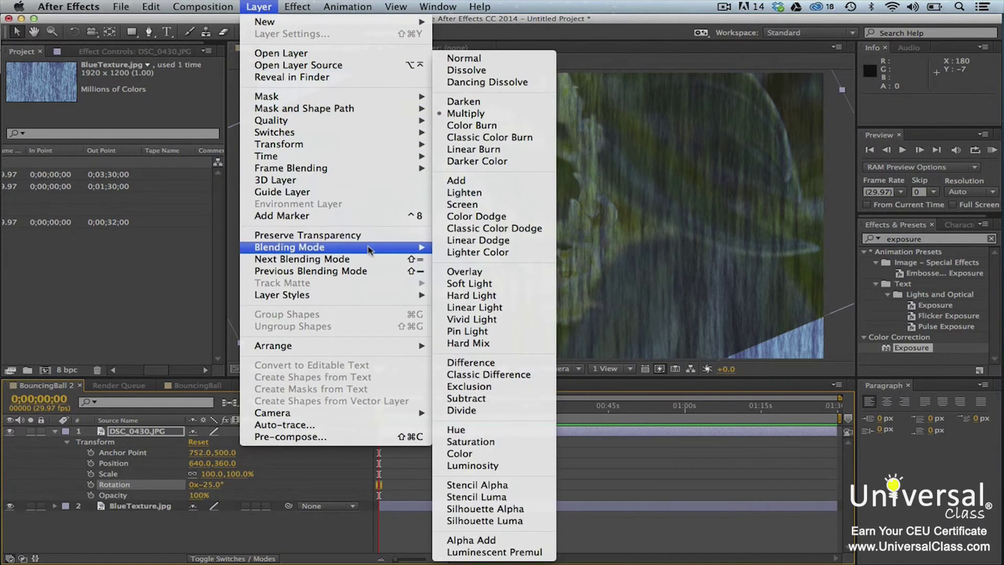
pyautogui.click(486, 128)
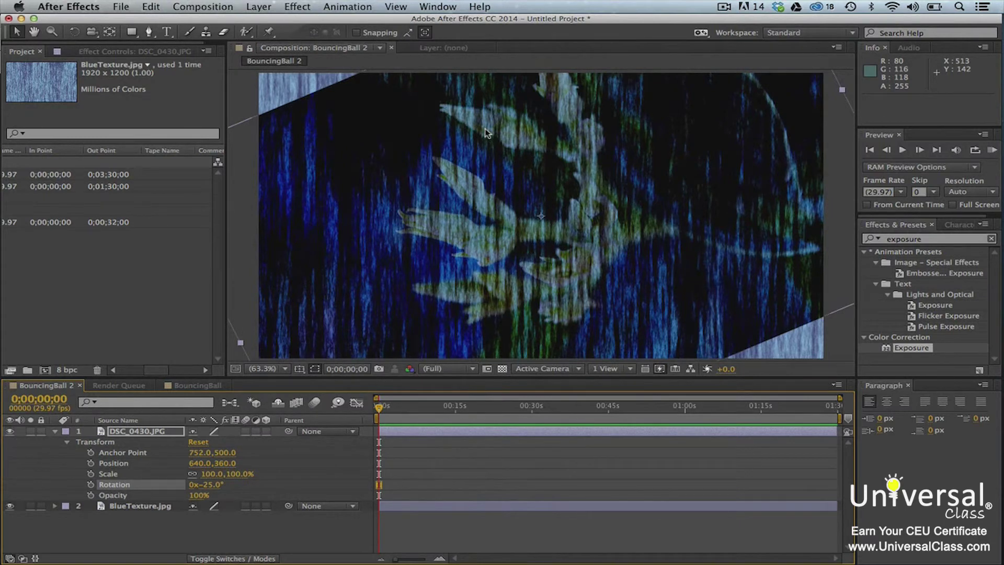
pyautogui.click(259, 6)
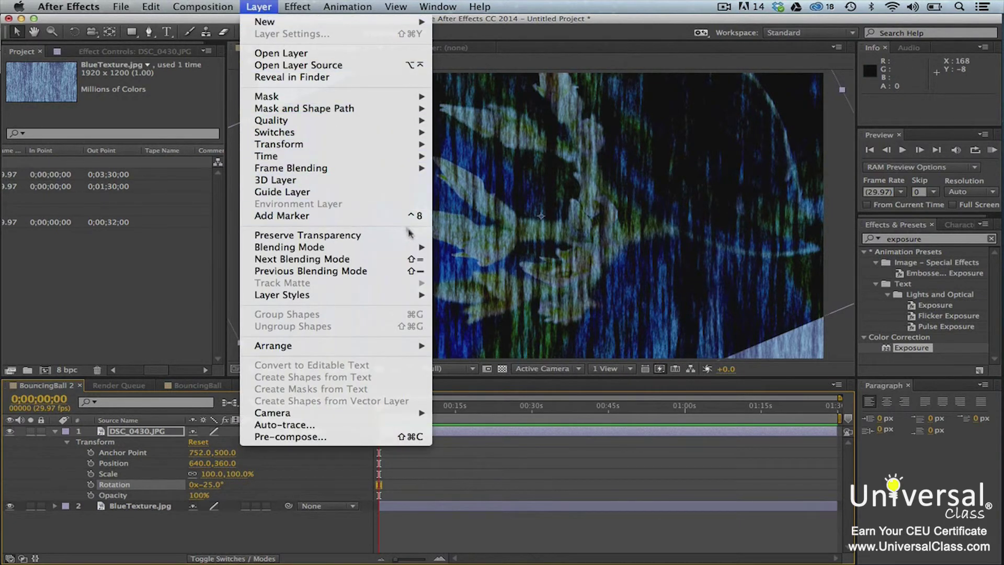
pyautogui.moveTo(413, 247)
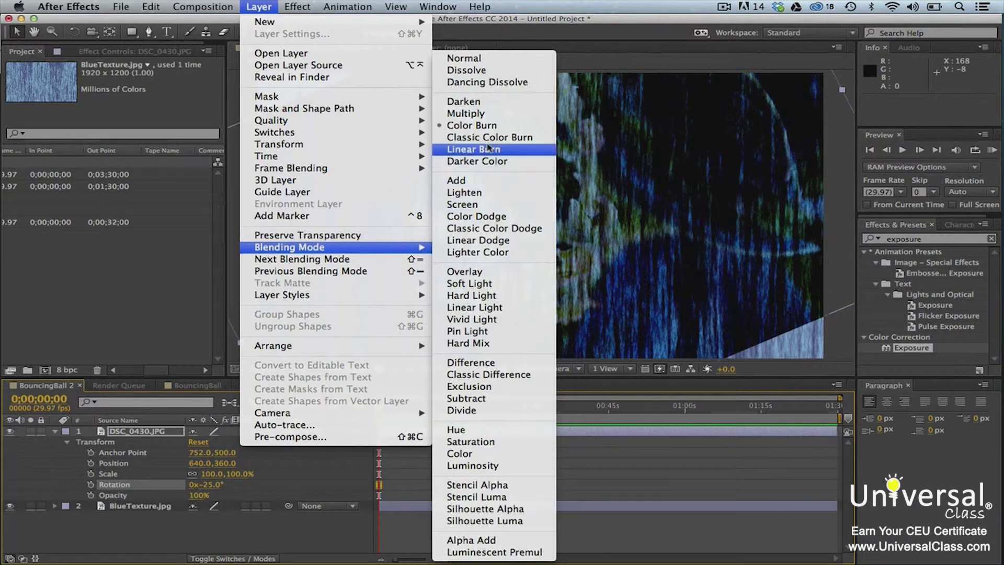
pyautogui.click(490, 149)
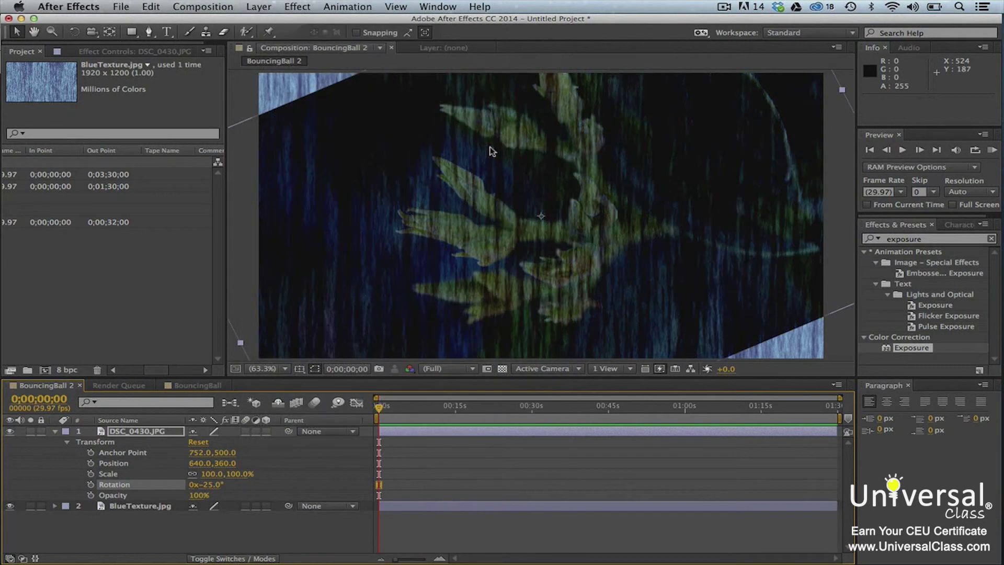
# Try the Lighten and then the Screen blending mode on the DSC_0430.JPG layer.
pyautogui.click(261, 7)
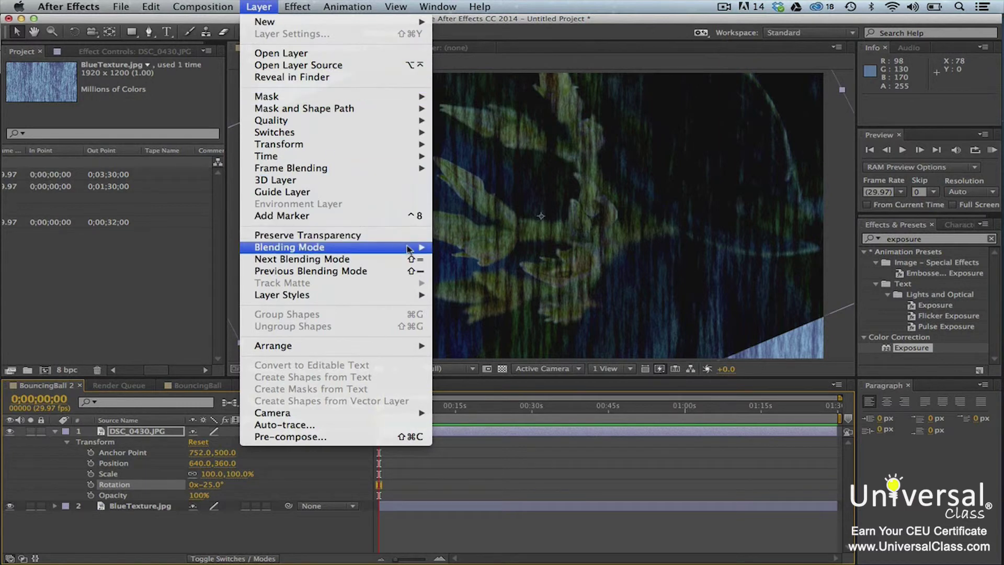
pyautogui.moveTo(408, 249)
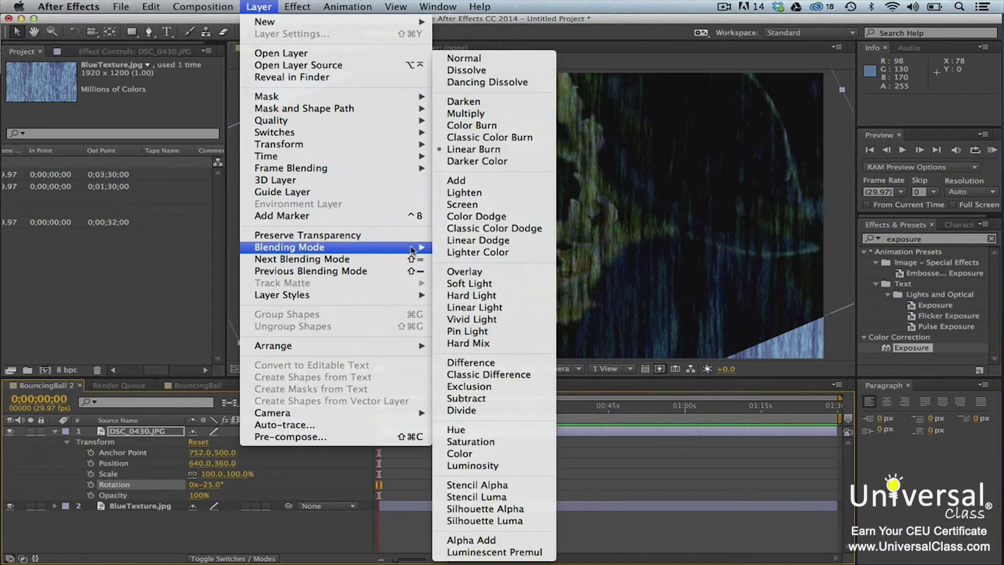
pyautogui.click(484, 192)
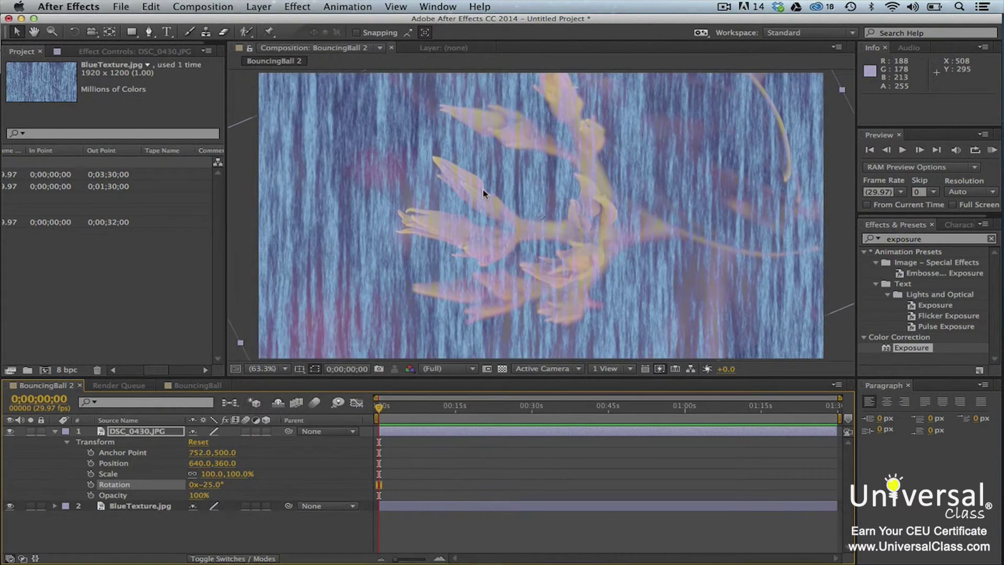
pyautogui.click(265, 6)
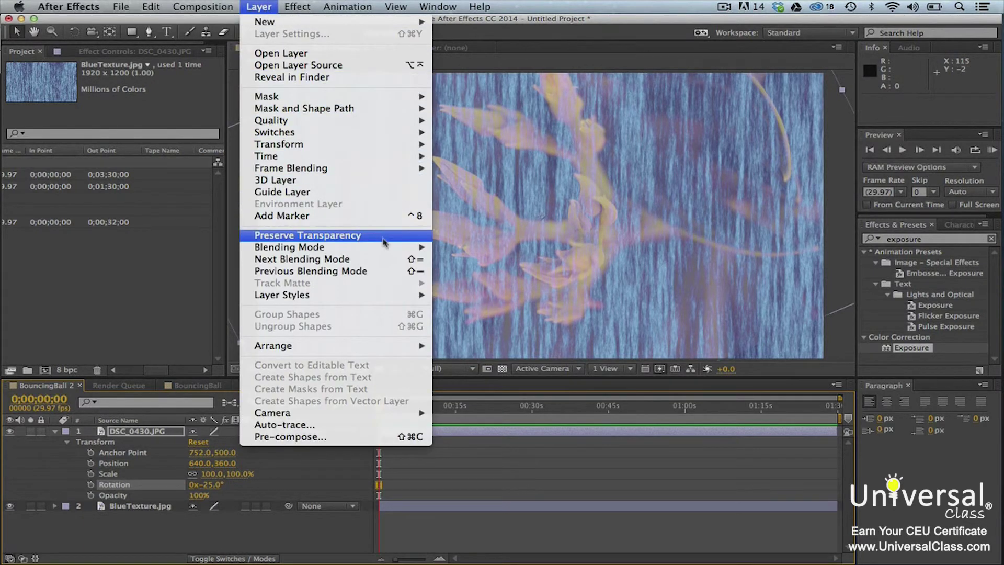
pyautogui.moveTo(388, 251)
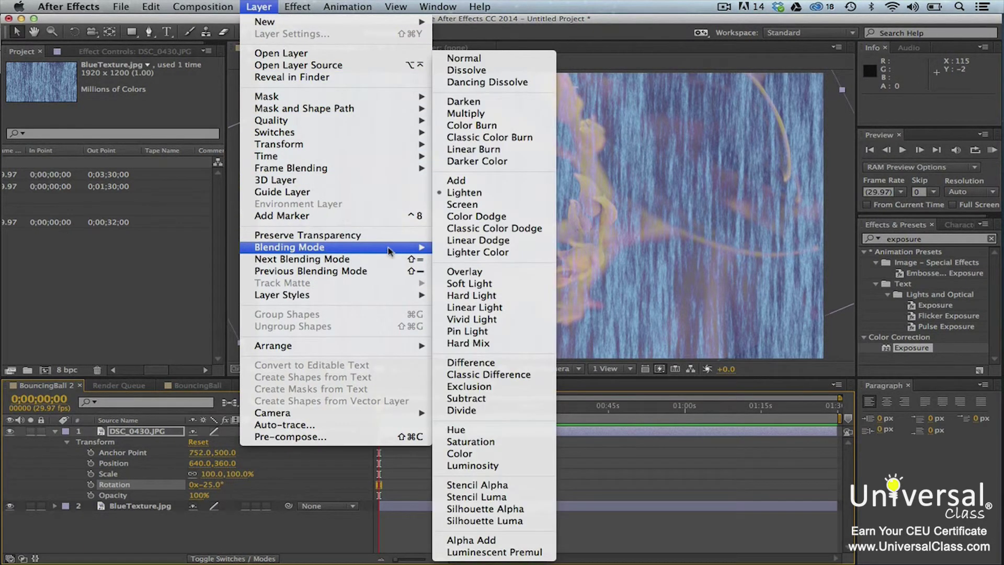
pyautogui.click(475, 206)
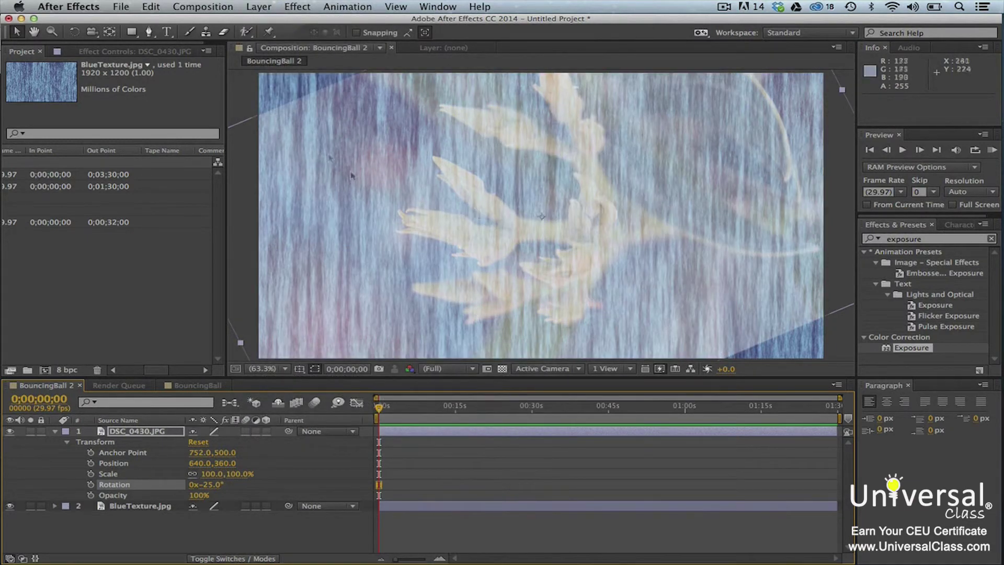
# Try the Overlay blending mode on the DSC_0430.JPG layer, then switch it to Difference.
pyautogui.click(259, 6)
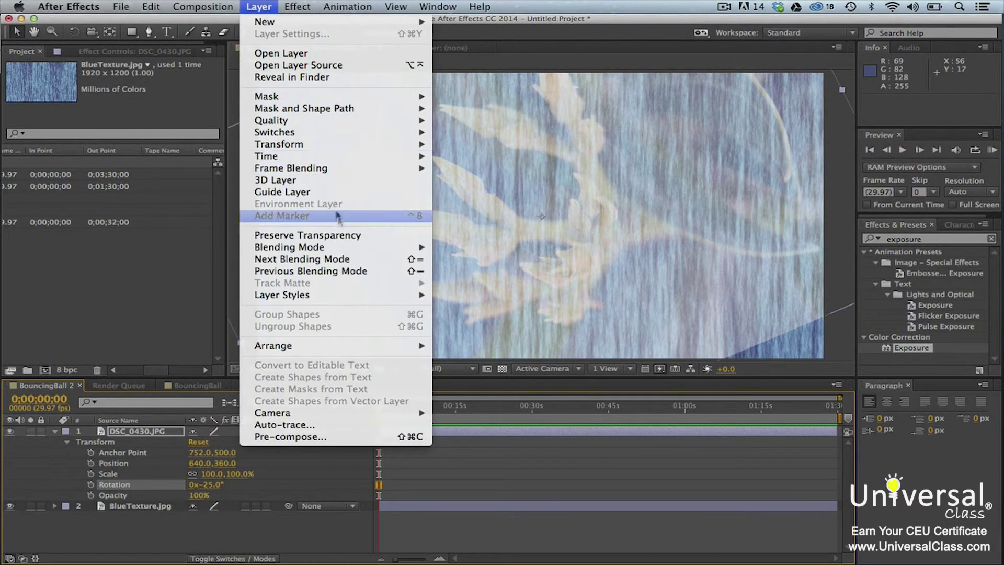
pyautogui.moveTo(390, 250)
pyautogui.click(466, 272)
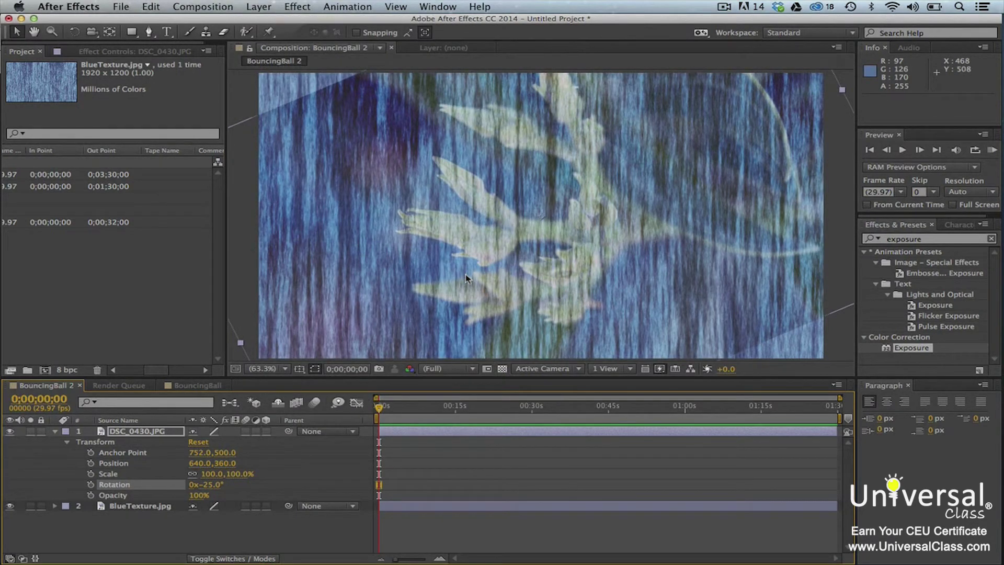
pyautogui.click(259, 6)
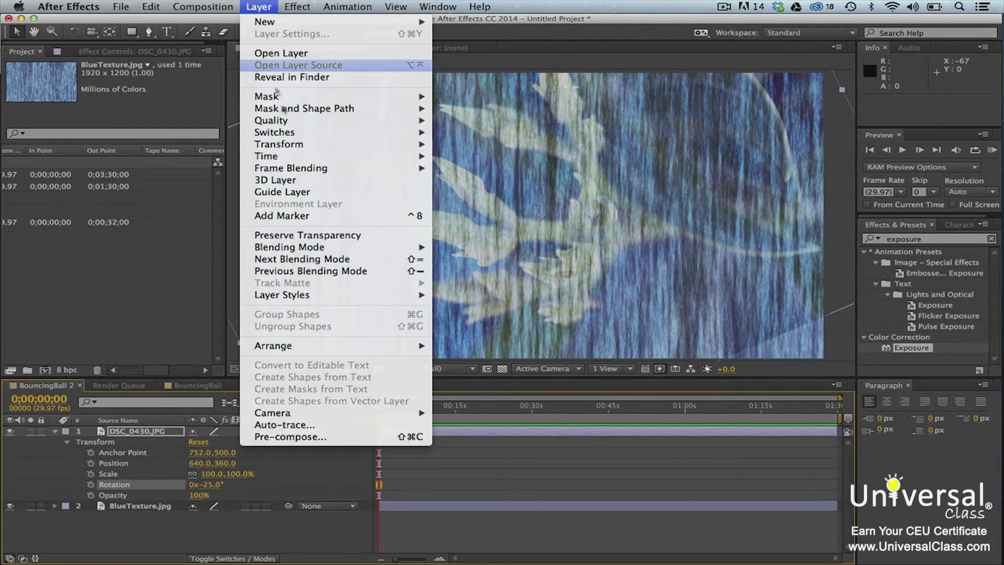
pyautogui.moveTo(349, 250)
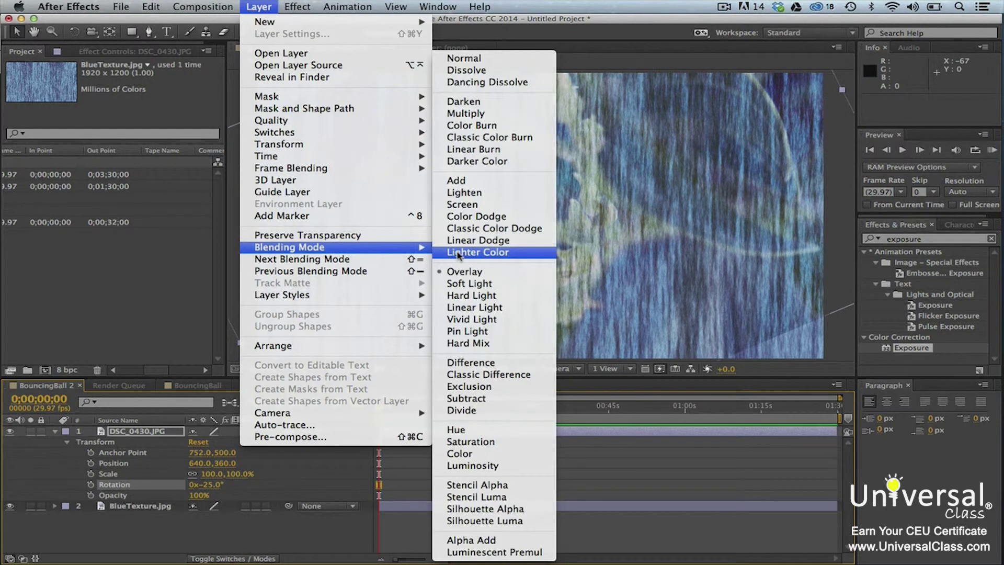
pyautogui.click(510, 363)
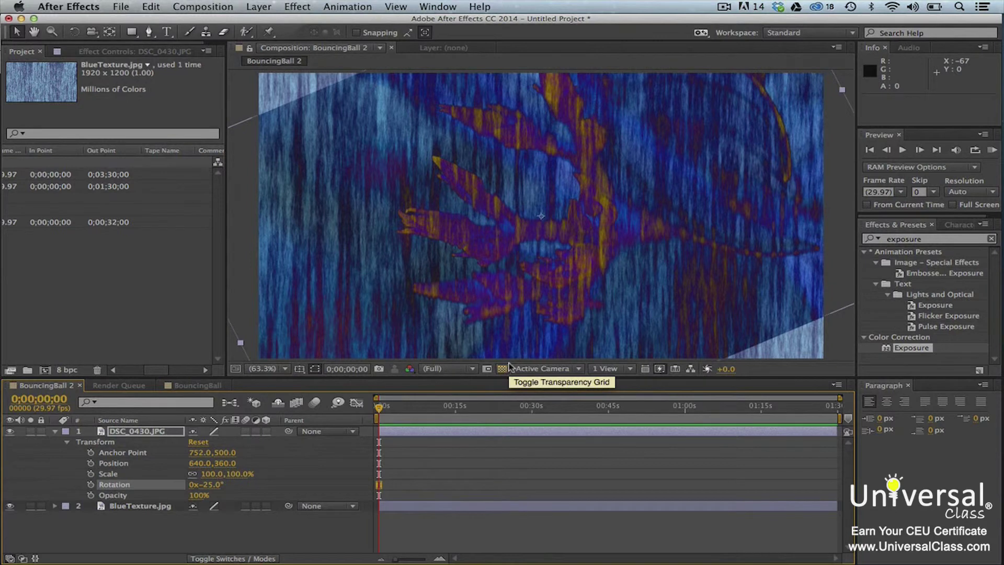
# Set the DSC_0430.JPG layer's blending mode to Luminosity and deselect the layer.
pyautogui.click(248, 7)
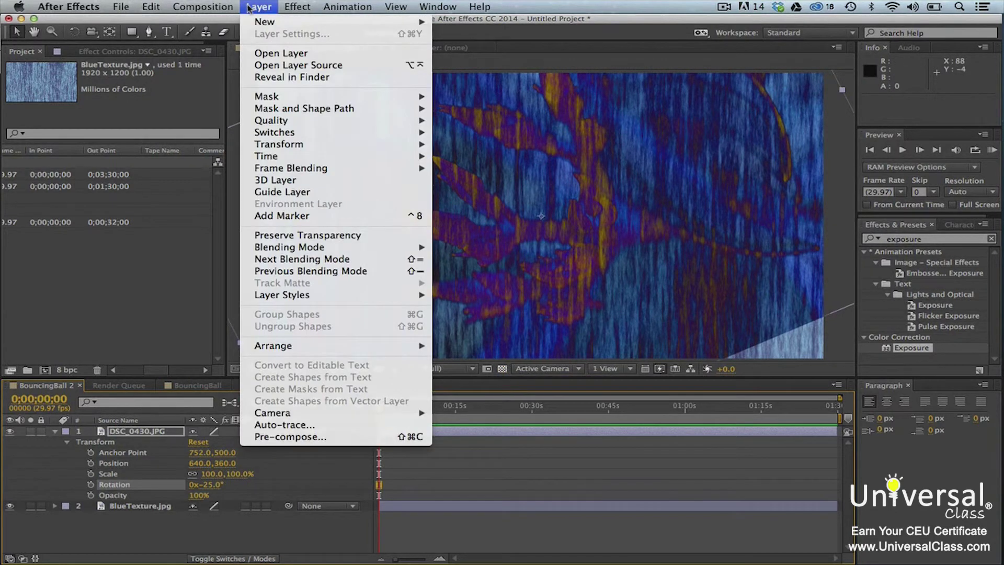
pyautogui.moveTo(377, 247)
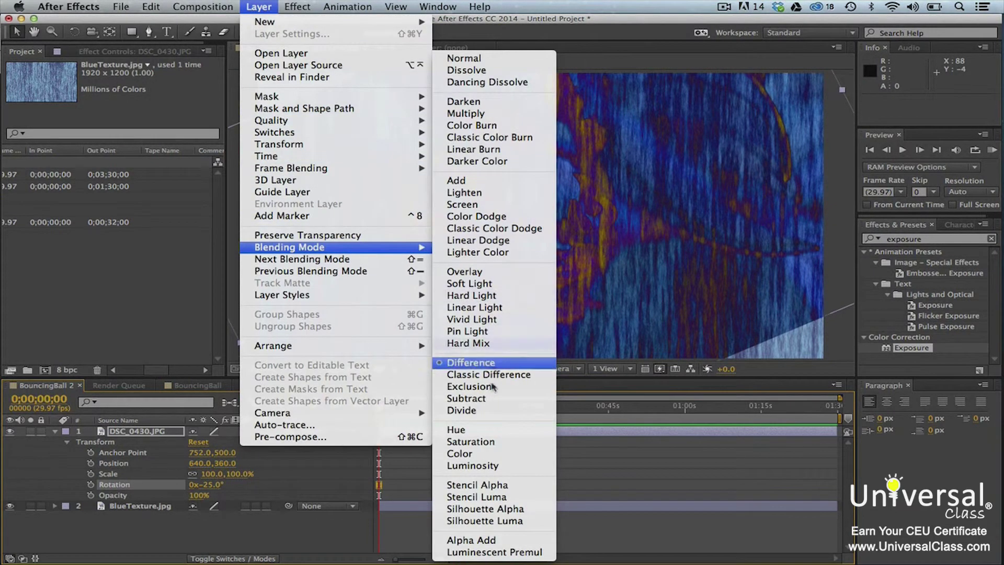
pyautogui.click(497, 465)
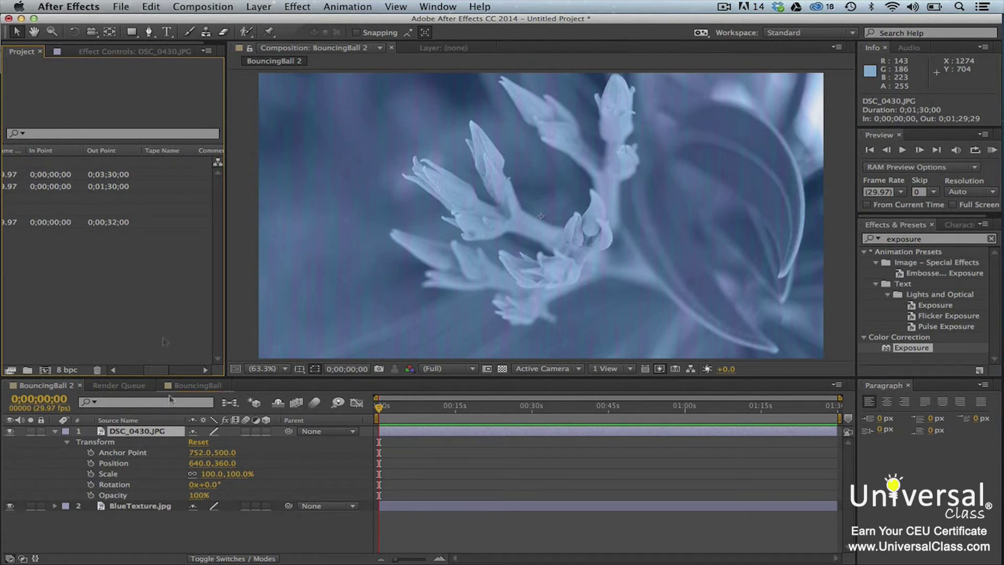
pyautogui.click(175, 537)
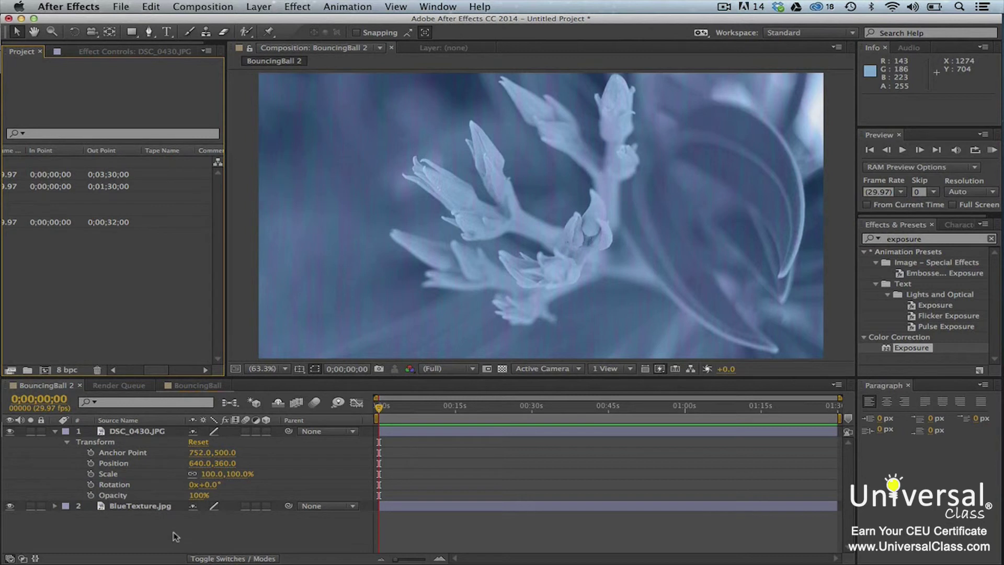
pyautogui.click(175, 536)
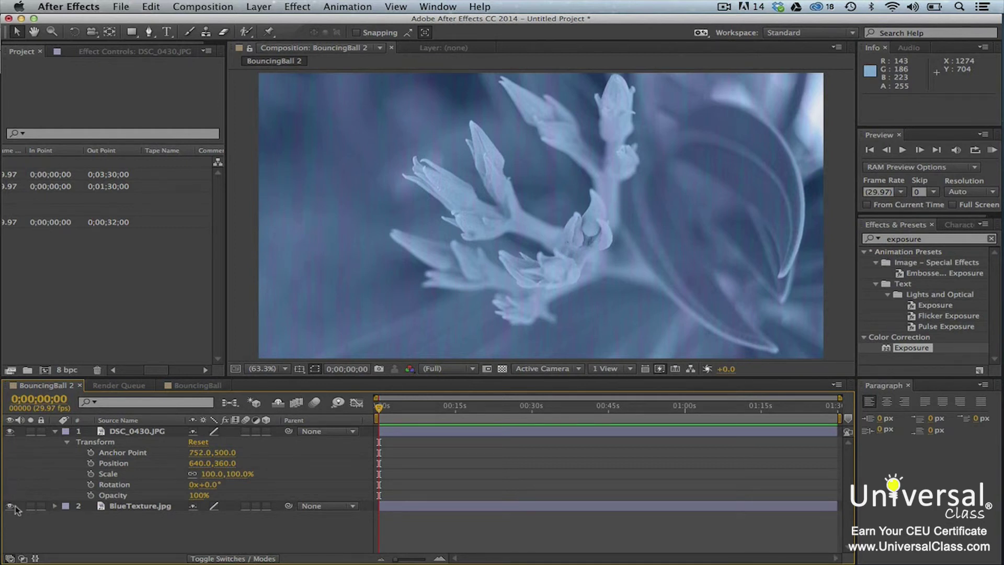
# Hide and show the DSC_0430.JPG layer and then the BlueTexture.jpg layer to compare their contributions to the blend.
pyautogui.click(11, 432)
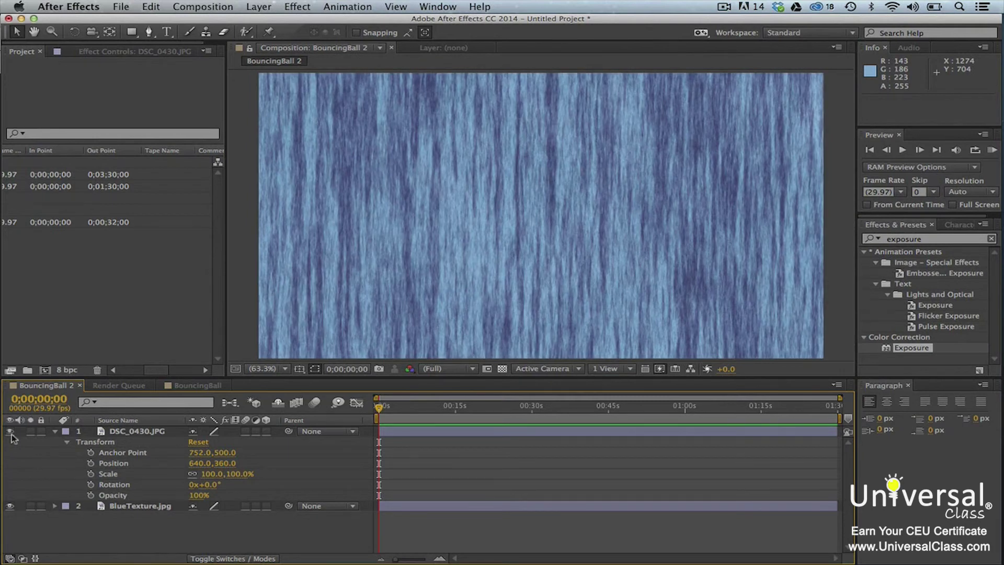
pyautogui.click(11, 432)
pyautogui.click(11, 506)
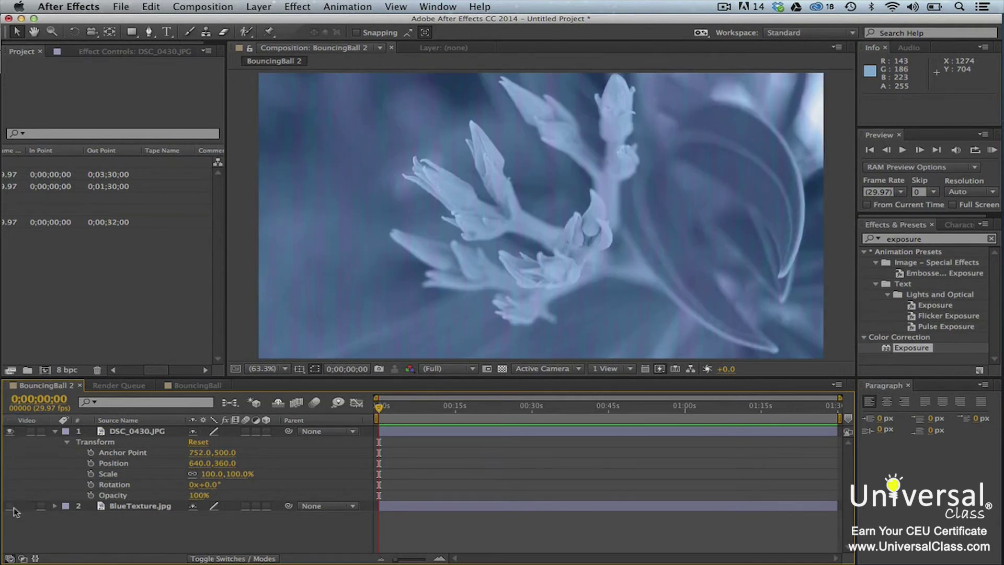
pyautogui.click(10, 506)
# Play the composition briefly, then run a RAM preview from 0;00;00;00 with both the DSC_0430.JPG and BlueTexture.jpg layers selected.
pyautogui.press('space')
pyautogui.press('space')
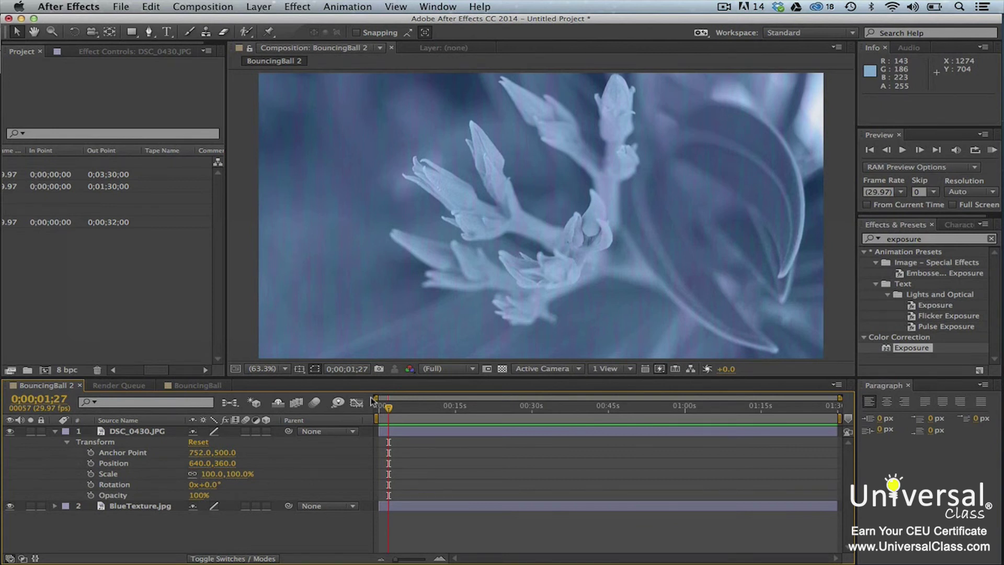
pyautogui.click(176, 434)
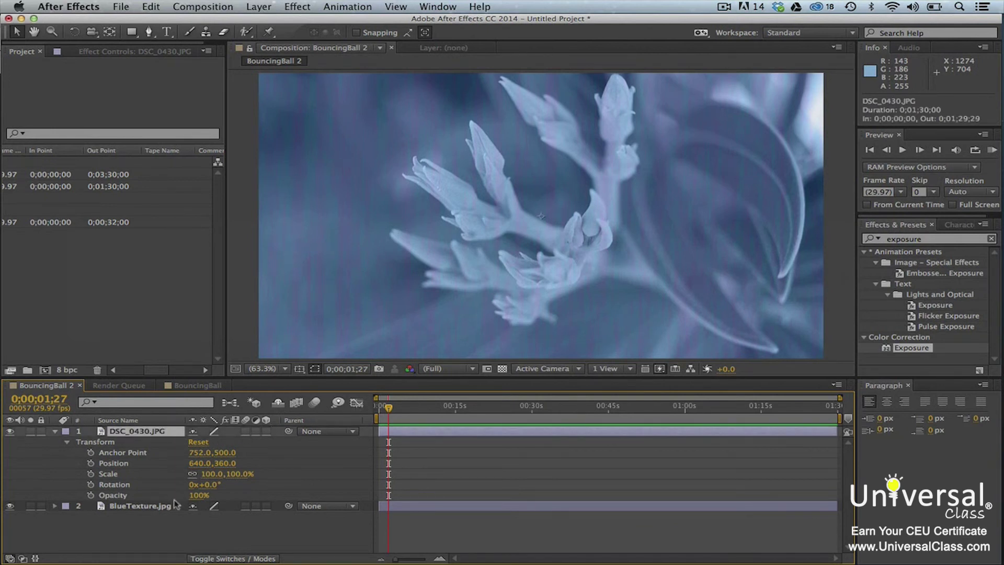
pyautogui.keyDown('shift'); pyautogui.click(175, 506); pyautogui.keyUp('shift')
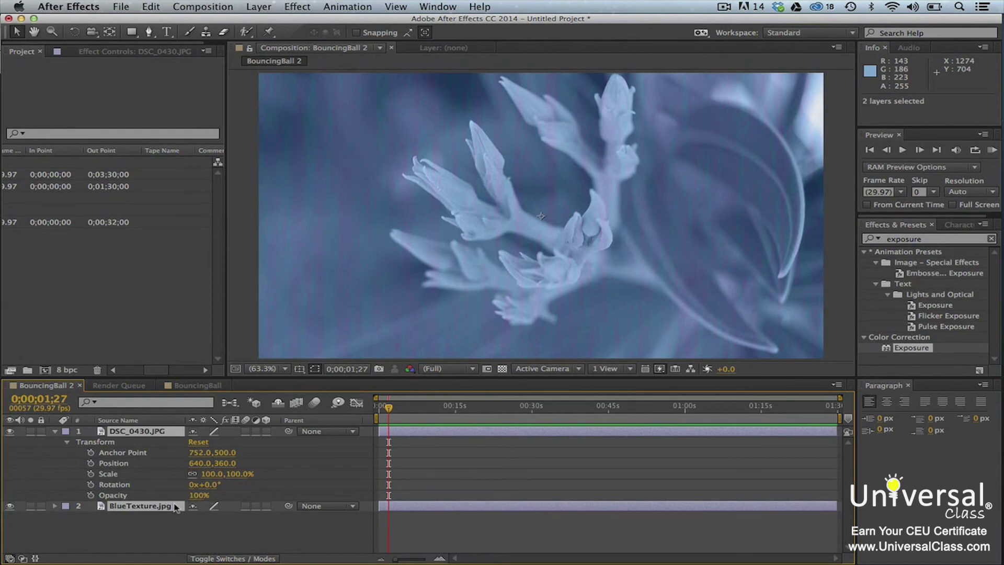
pyautogui.moveTo(388, 408); pyautogui.dragTo(374, 411)
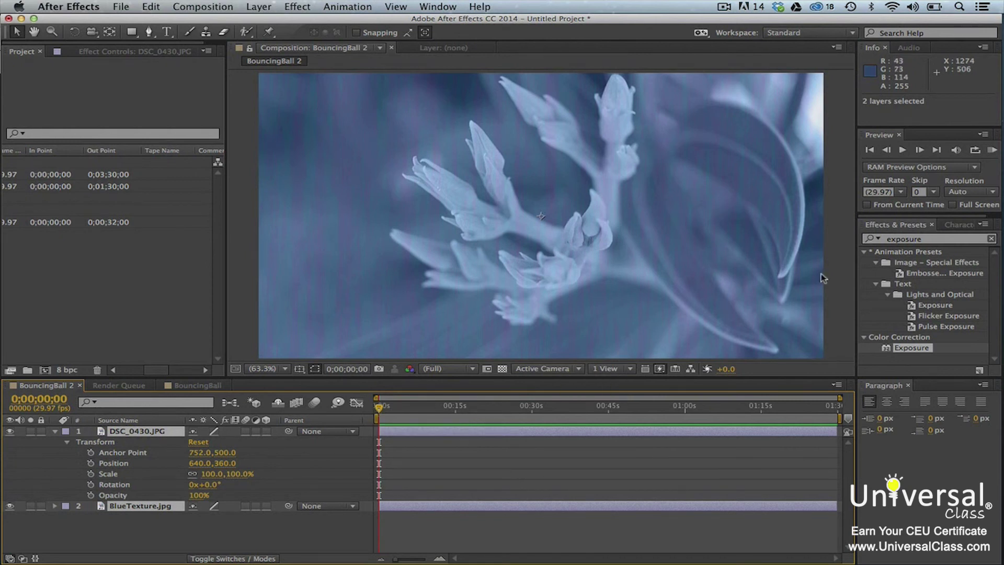
pyautogui.click(993, 150)
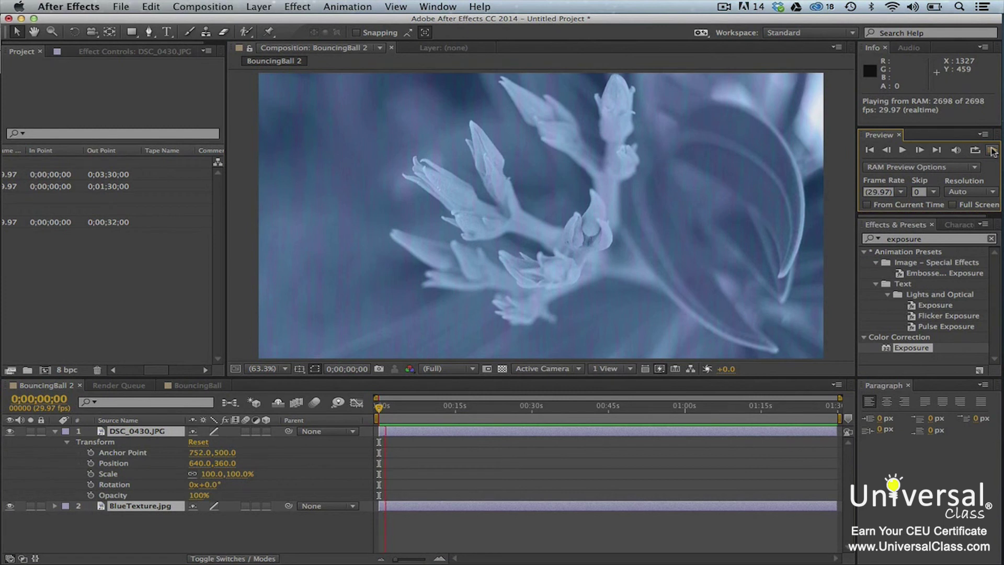